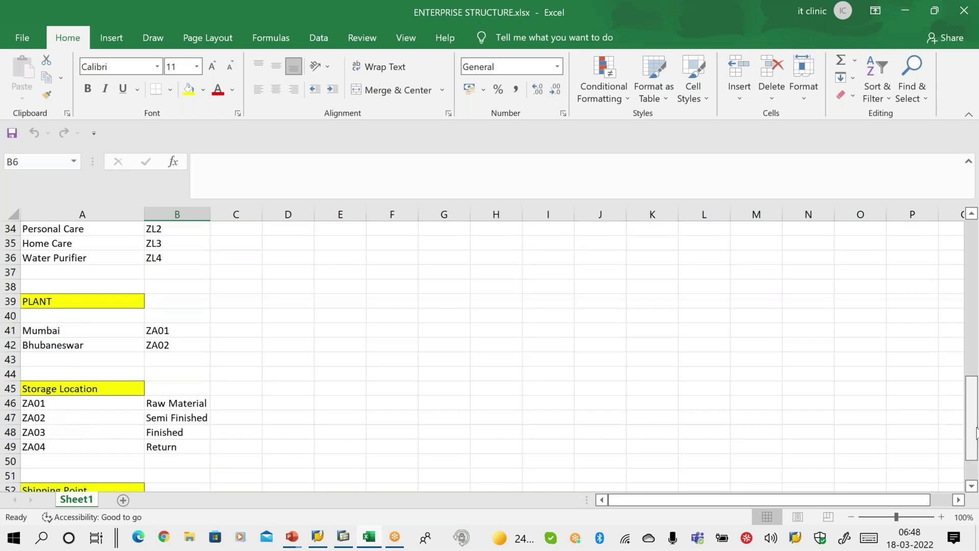
# - Confirm plant ZA01 (Mumbai) and storage location ZA01 in the Excel sheet, then return to MB1C
pyautogui.click(45, 403)
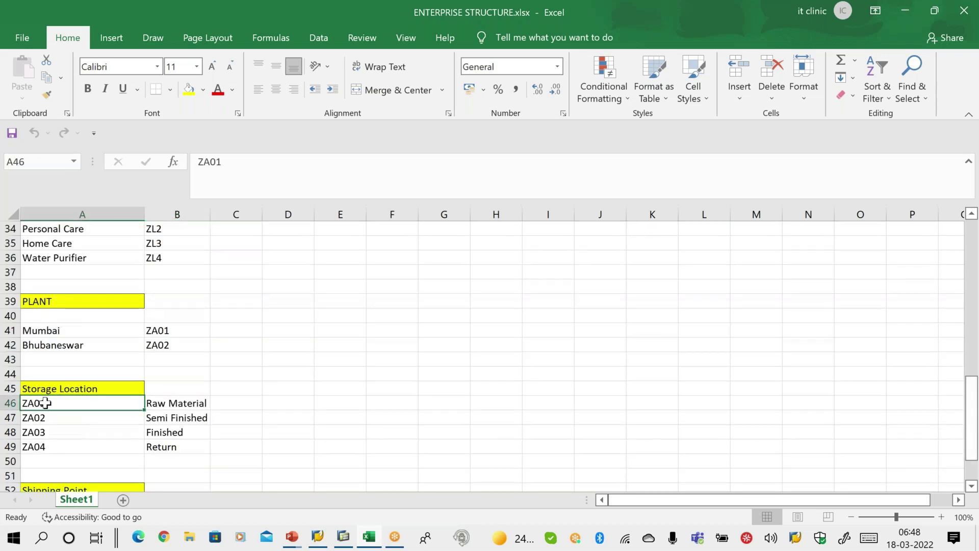
pyautogui.click(176, 328)
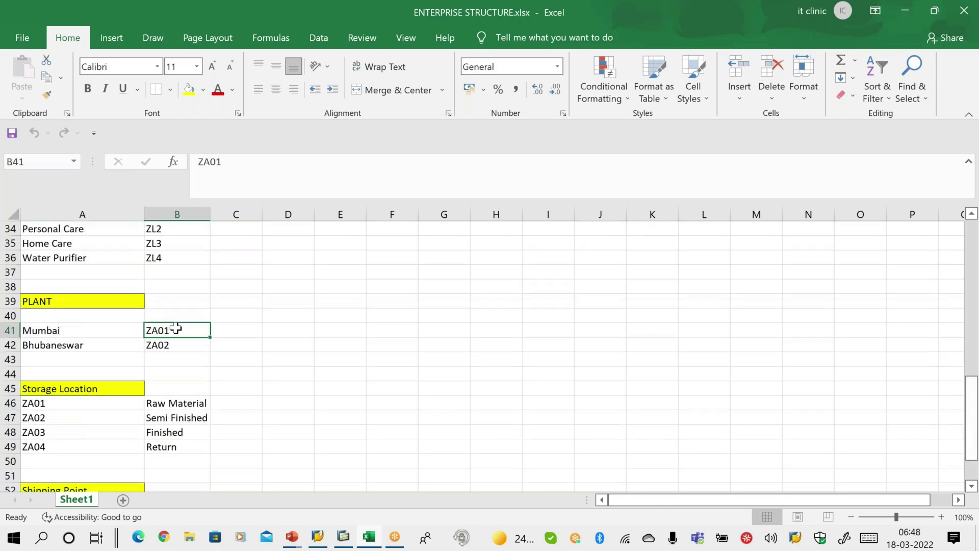
pyautogui.click(73, 404)
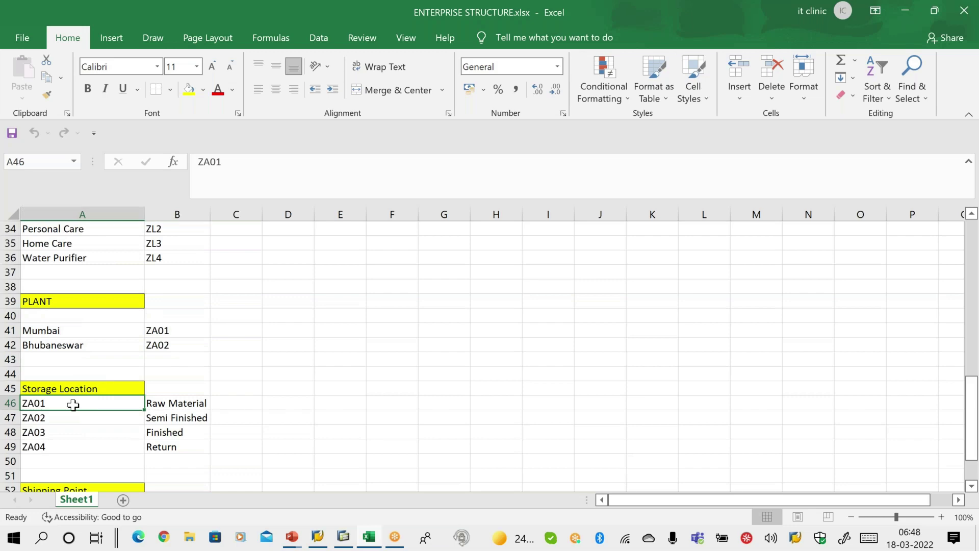
pyautogui.click(344, 536)
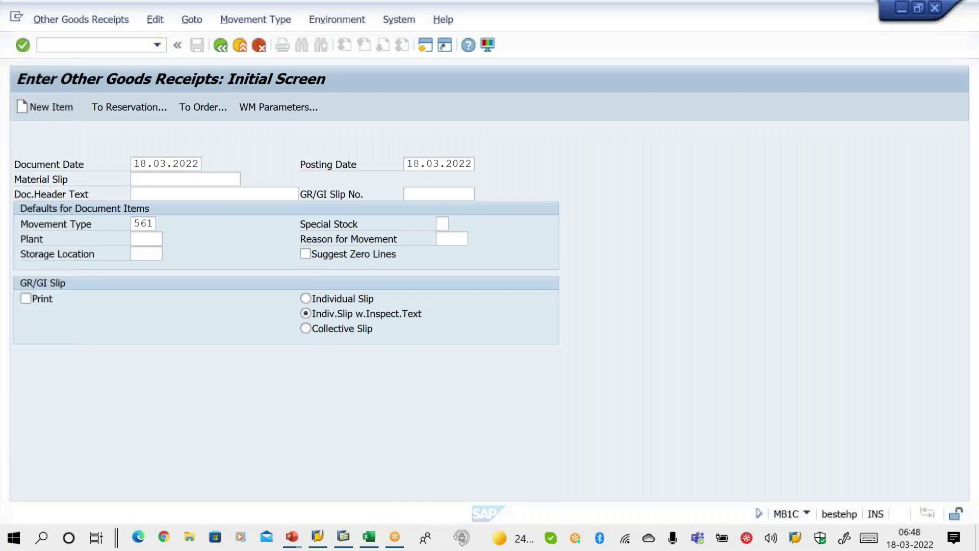
# - Enter plant ZA01 and storage location ZA01 on the 561 initial screen and submit
pyautogui.click(148, 239)
pyautogui.write('ZA01')
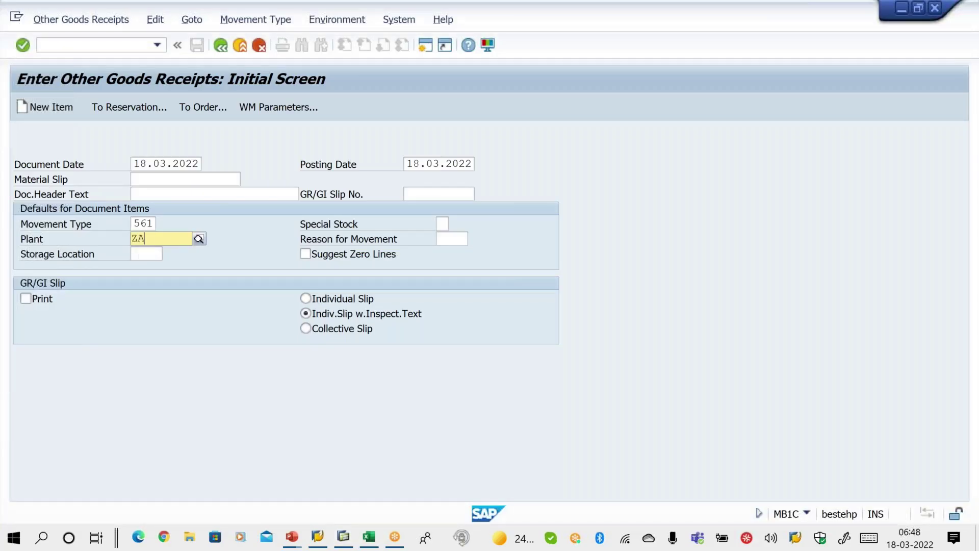
pyautogui.press('Tab')
pyautogui.press('Tab')
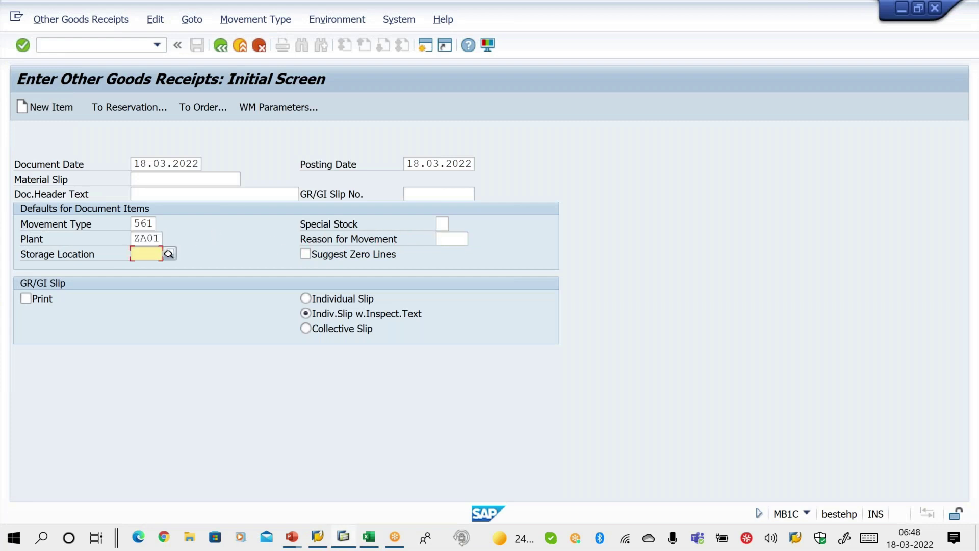
pyautogui.write('ZA01')
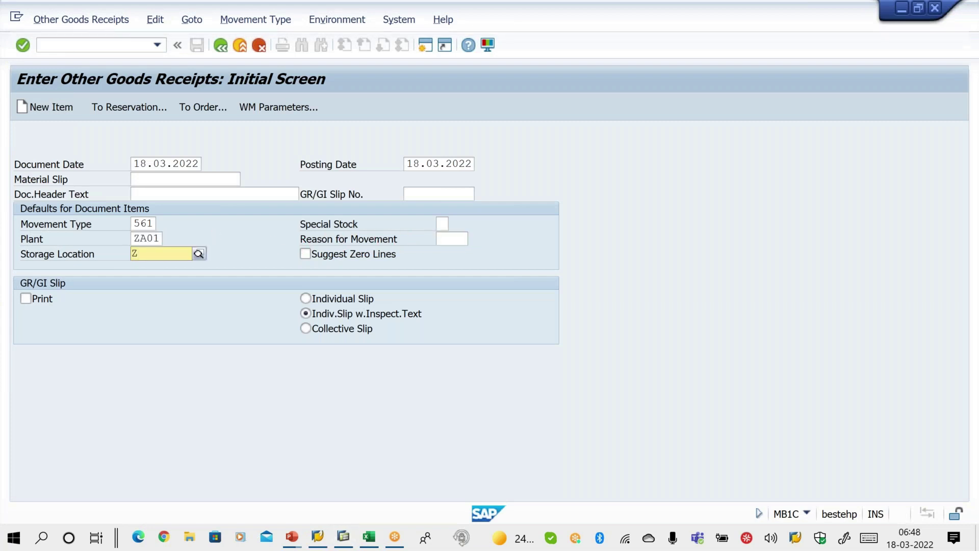
pyautogui.press('Escape')
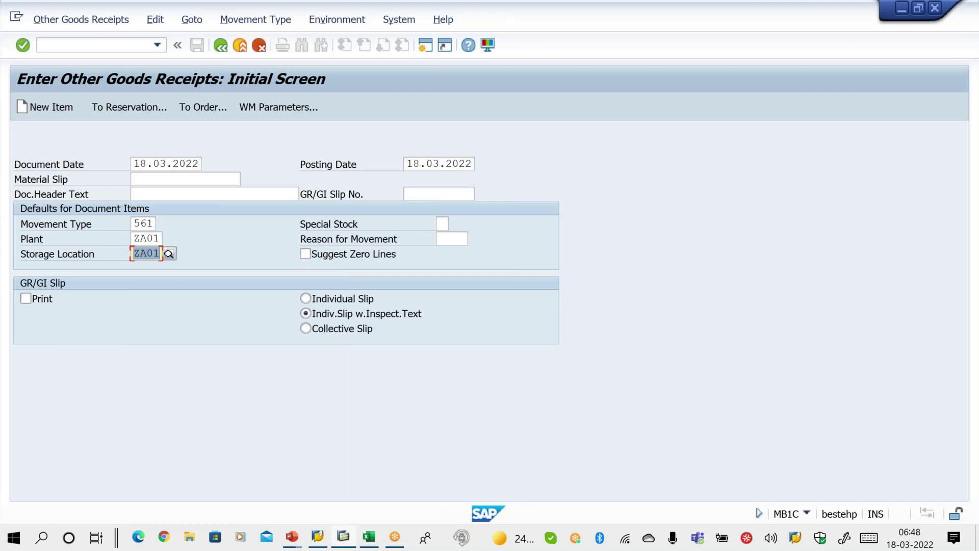
pyautogui.press('Return')
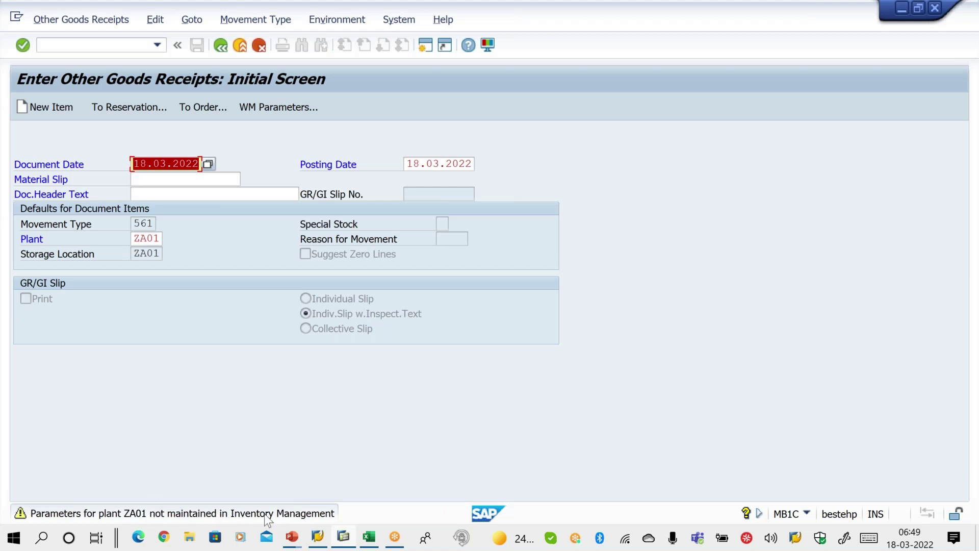
# - Bring the PowerPoint training slide show to the front
pyautogui.moveTo(343, 534)
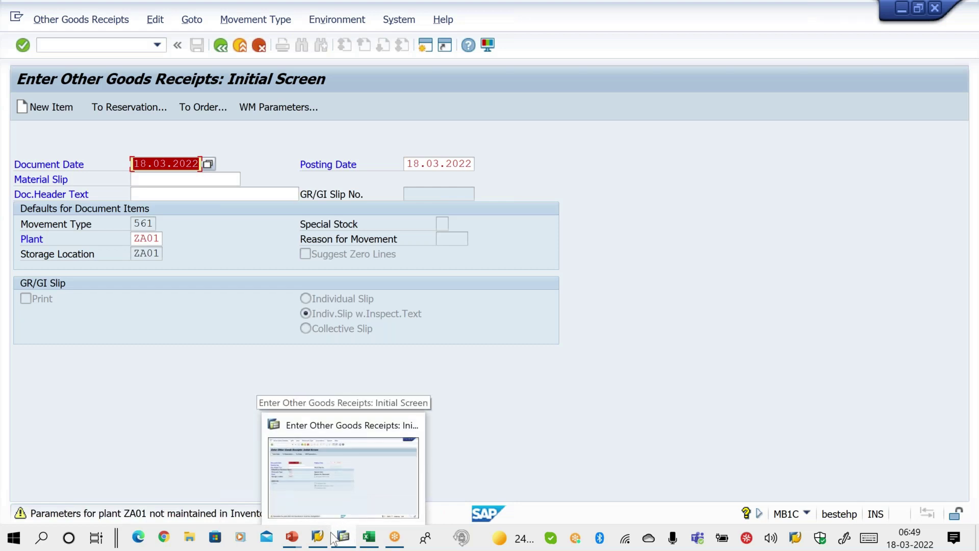
pyautogui.moveTo(299, 536)
pyautogui.click(360, 497)
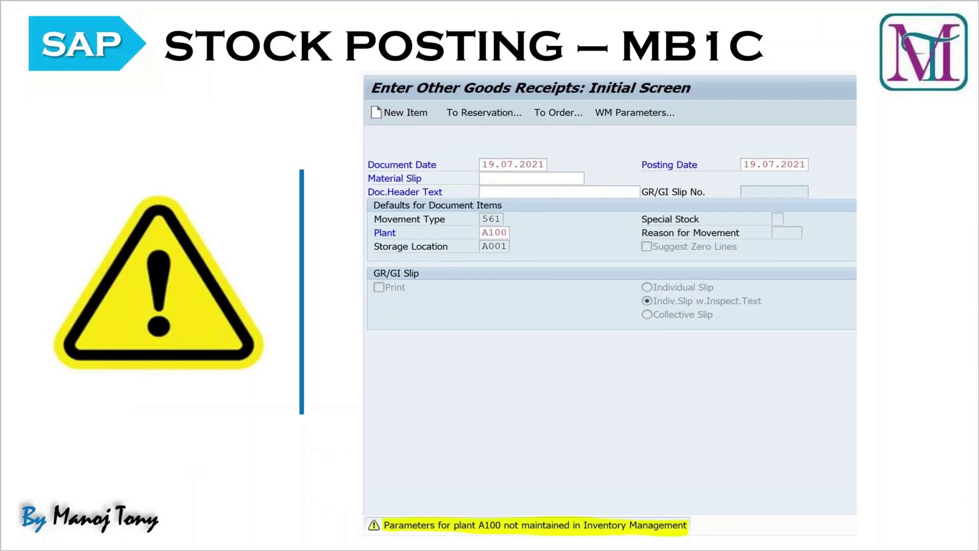
# - Advance the slide show to the Error – Solution slide
pyautogui.press('Right')
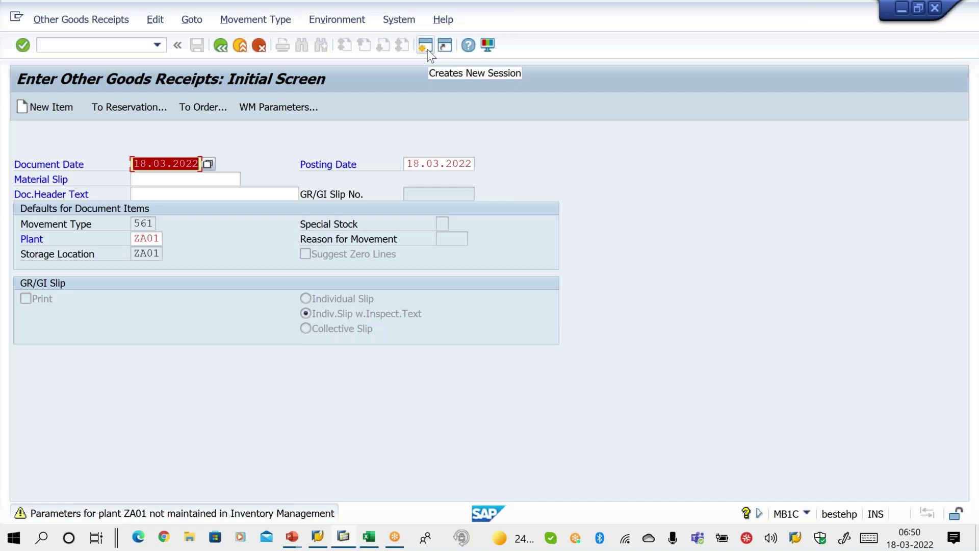
# - Open a second session, run SPRO and choose the SAP Reference IMG
pyautogui.click(428, 49)
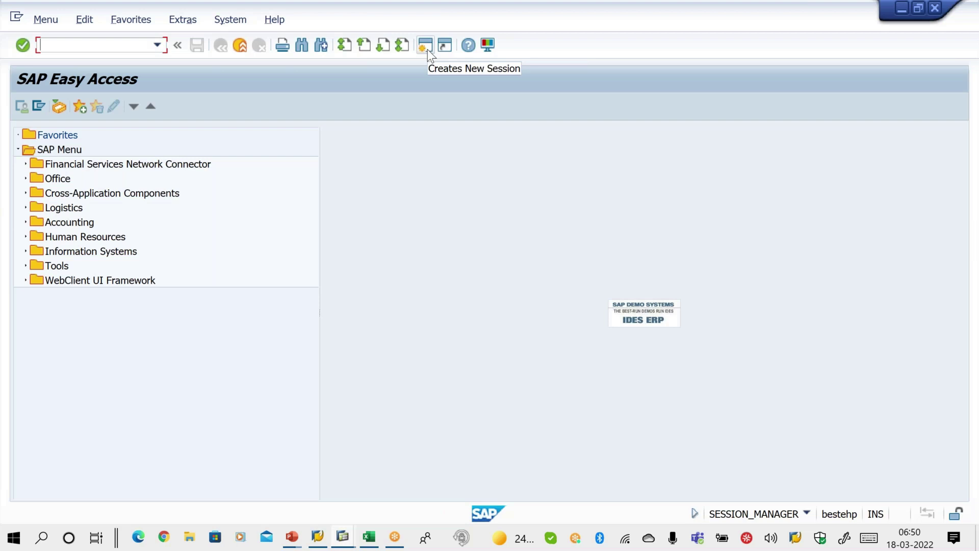
pyautogui.write('SPRO')
pyautogui.press('Return')
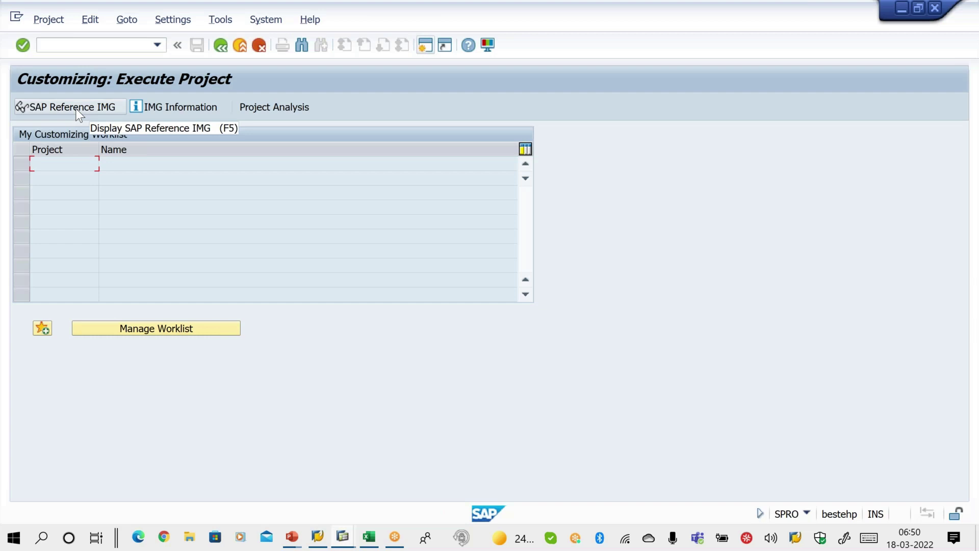
pyautogui.click(76, 108)
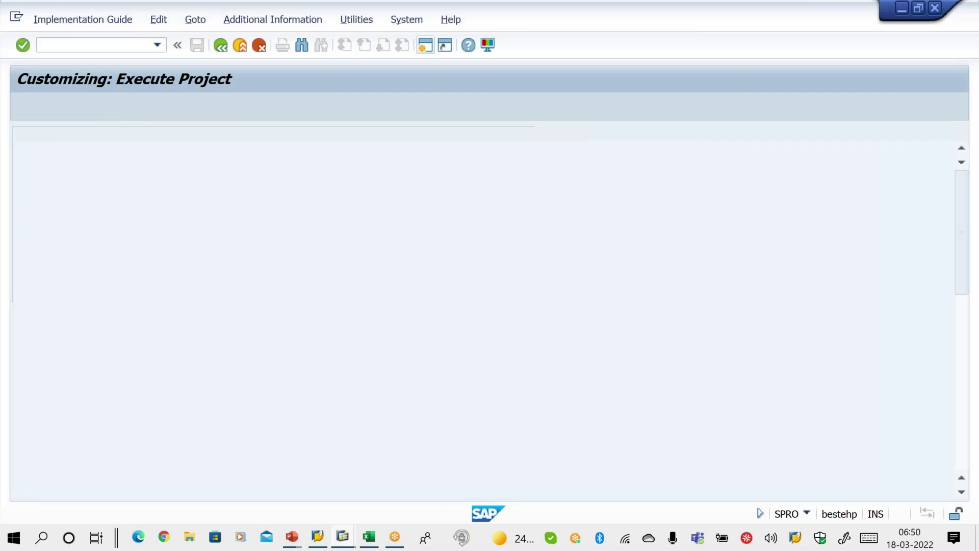
# - Expand Materials Management > Inventory Management and Physical Inventory and run Plant Parameters
pyautogui.press('Down')
pyautogui.press('Down')
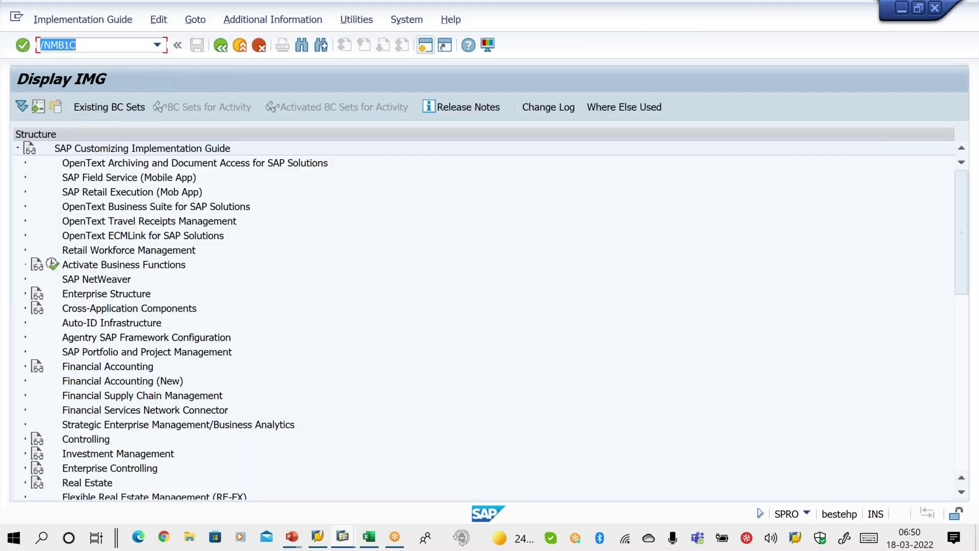
pyautogui.click(113, 44)
pyautogui.press('BackSpace')
pyautogui.press('BackSpace')
pyautogui.press('BackSpace')
pyautogui.press('BackSpace')
pyautogui.press('BackSpace')
pyautogui.press('BackSpace')
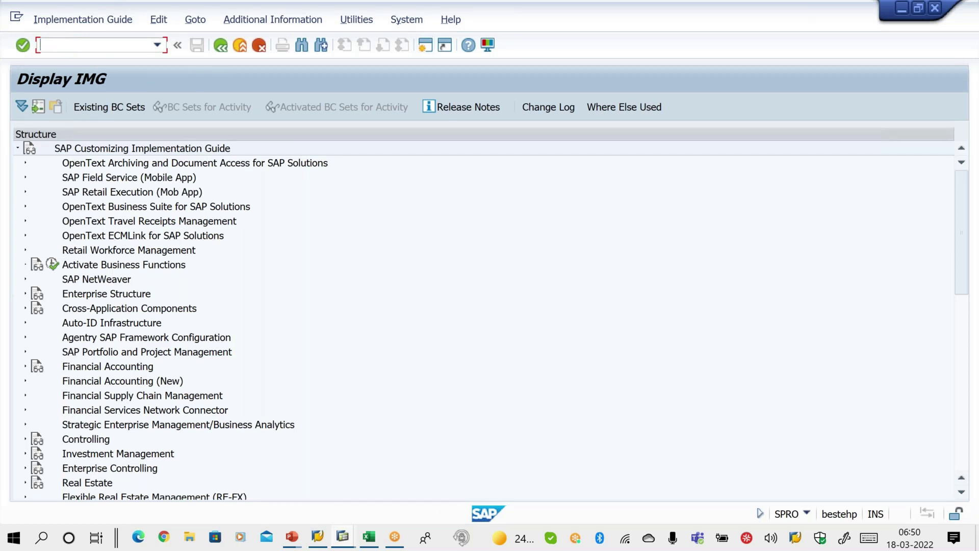
pyautogui.press('Down')
pyautogui.press('Down')
pyautogui.press('Down')
pyautogui.press('BackSpace')
pyautogui.scroll(-6, 962, 218)
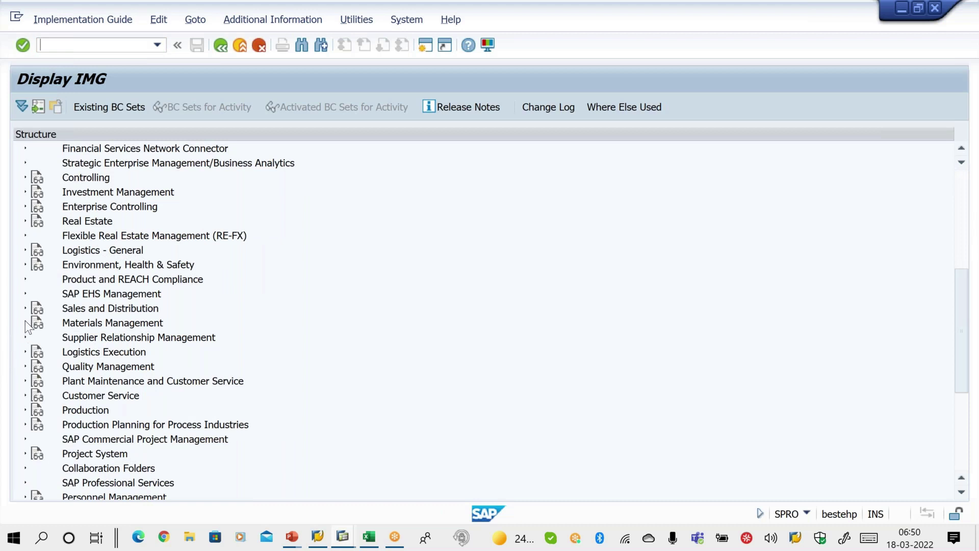
pyautogui.click(25, 321)
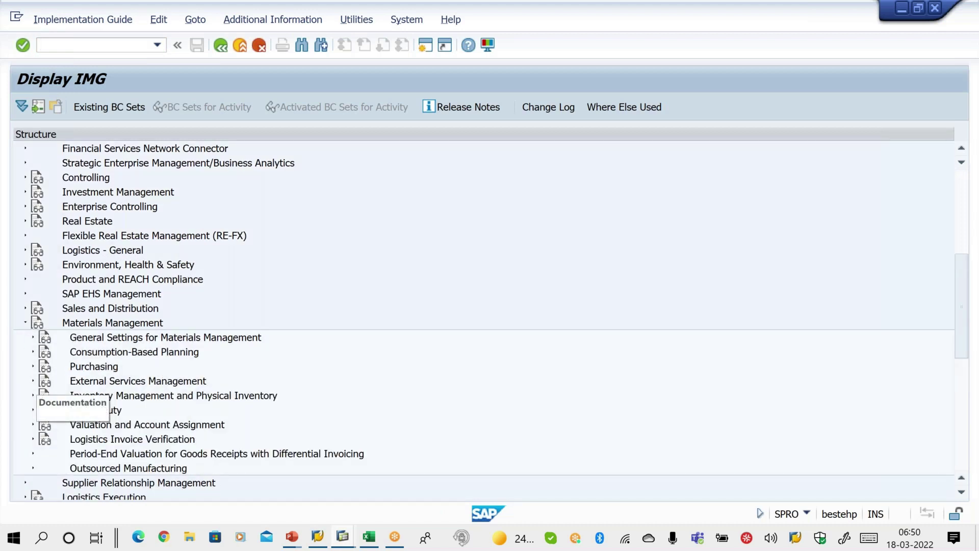
pyautogui.click(121, 399)
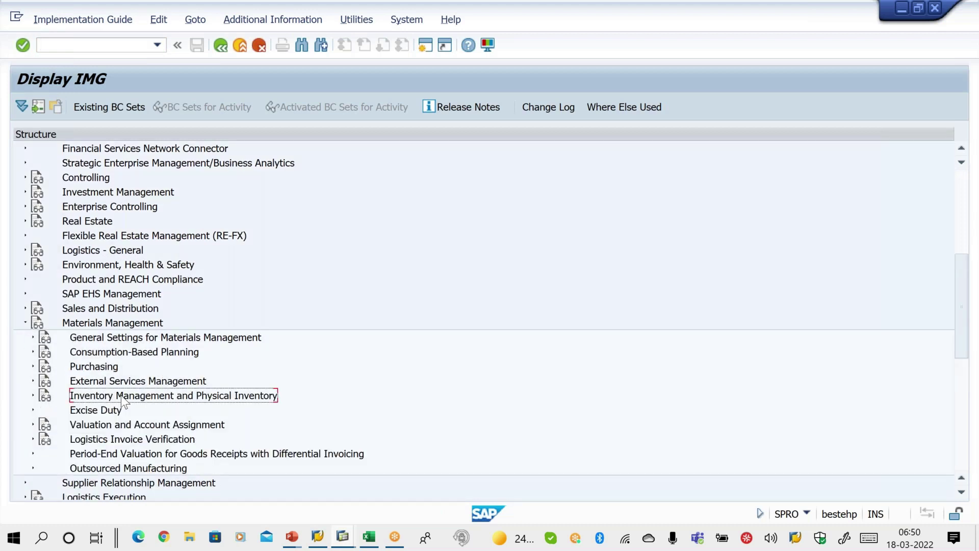
pyautogui.click(33, 396)
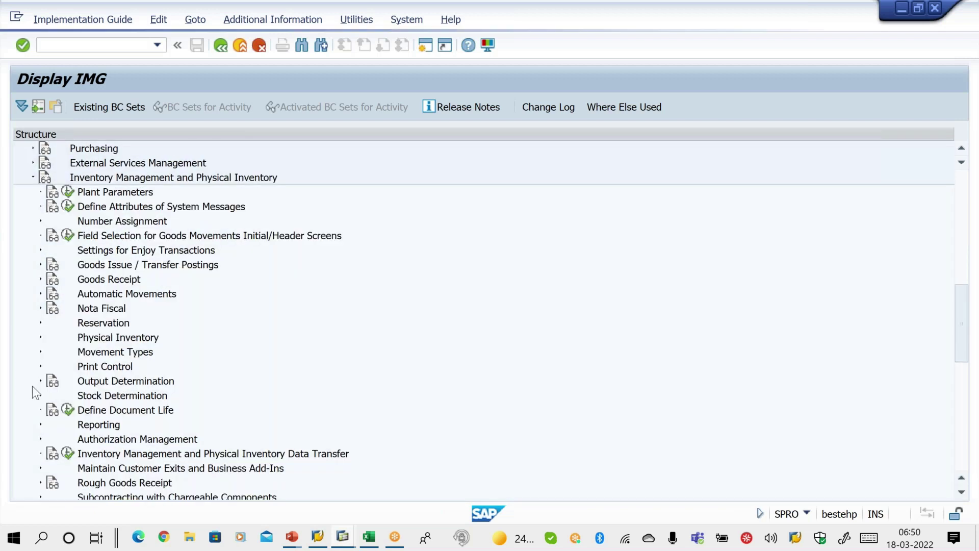
pyautogui.click(67, 197)
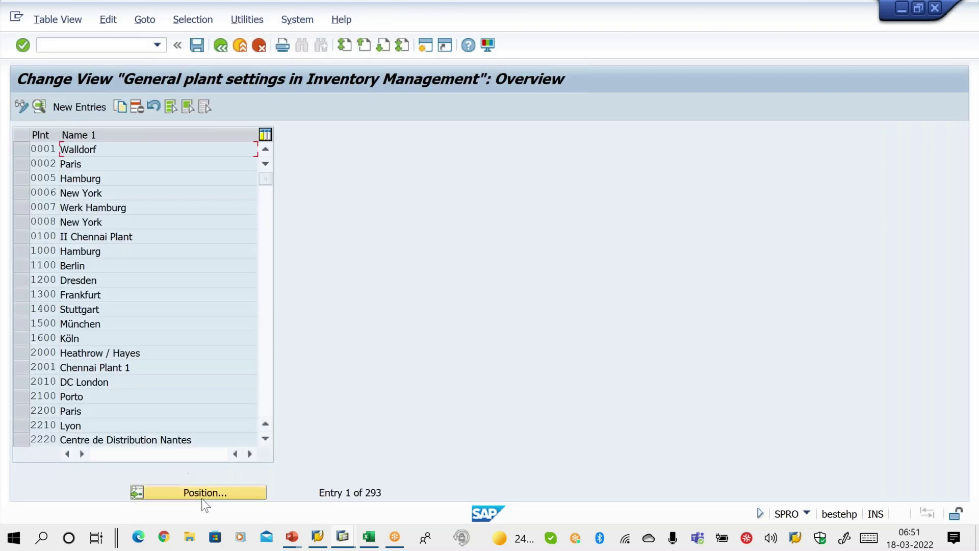
# - Search the plant settings table for ZA01, then for plant 1000
pyautogui.click(203, 491)
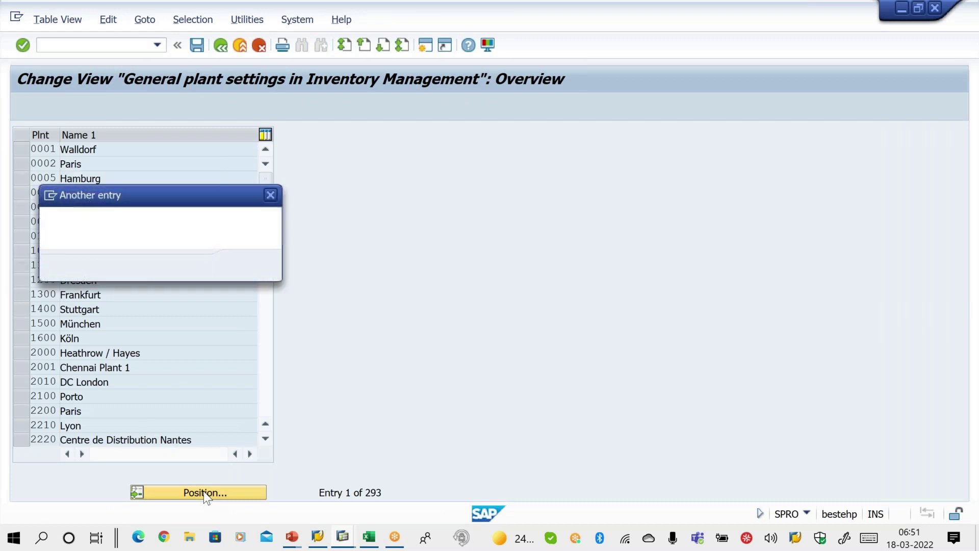
pyautogui.write('ZA01')
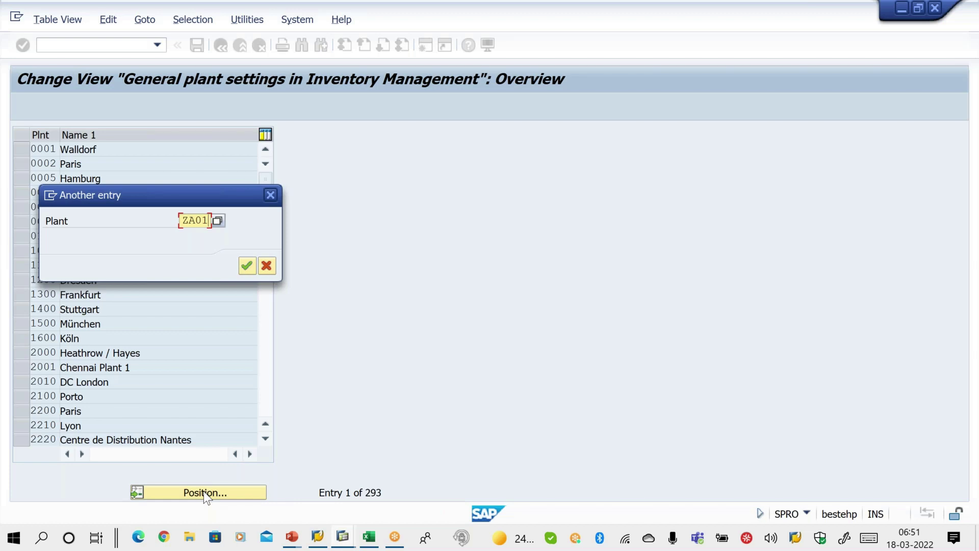
pyautogui.press('Return')
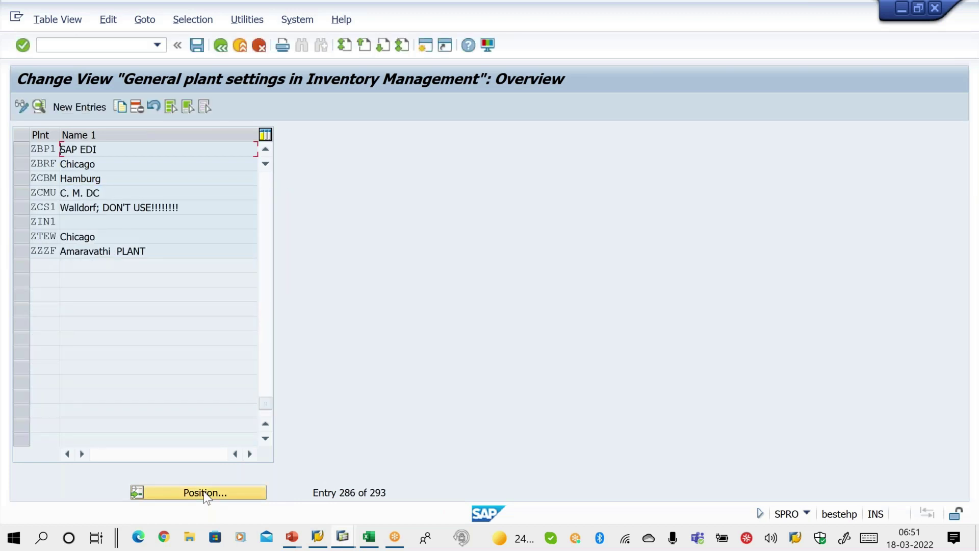
pyautogui.click(204, 491)
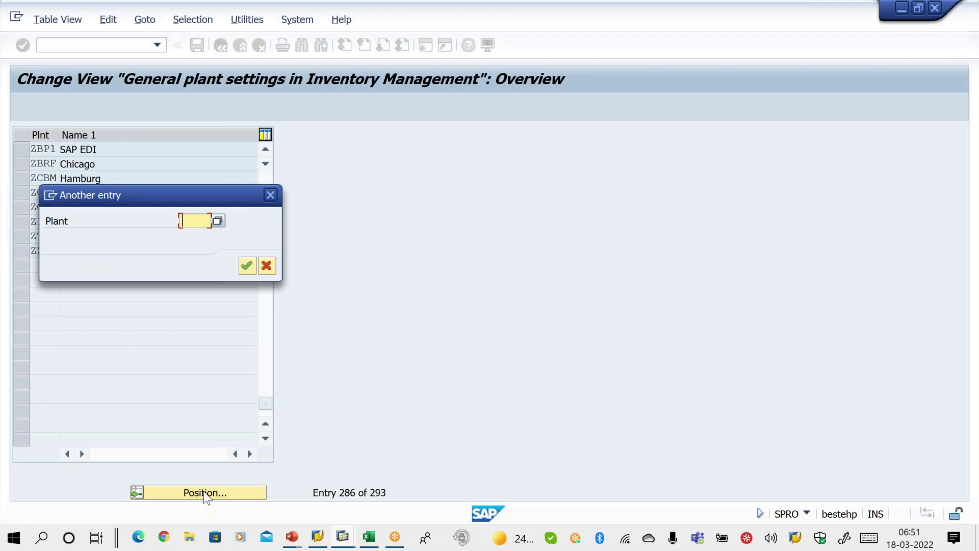
pyautogui.write('1000')
pyautogui.press('Return')
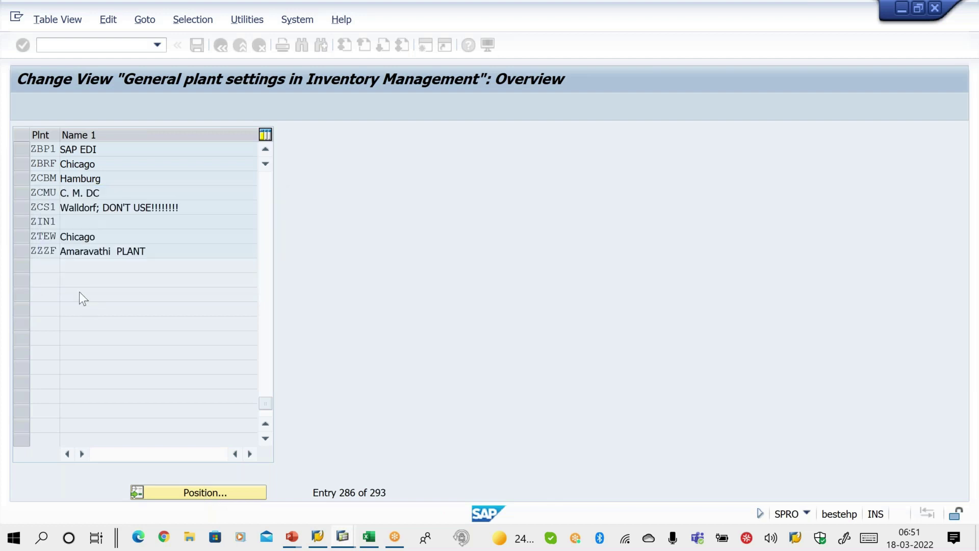
# - Copy plant 1000 Hamburg's settings as new plant ZA01 and save under a customizing request
pyautogui.click(22, 150)
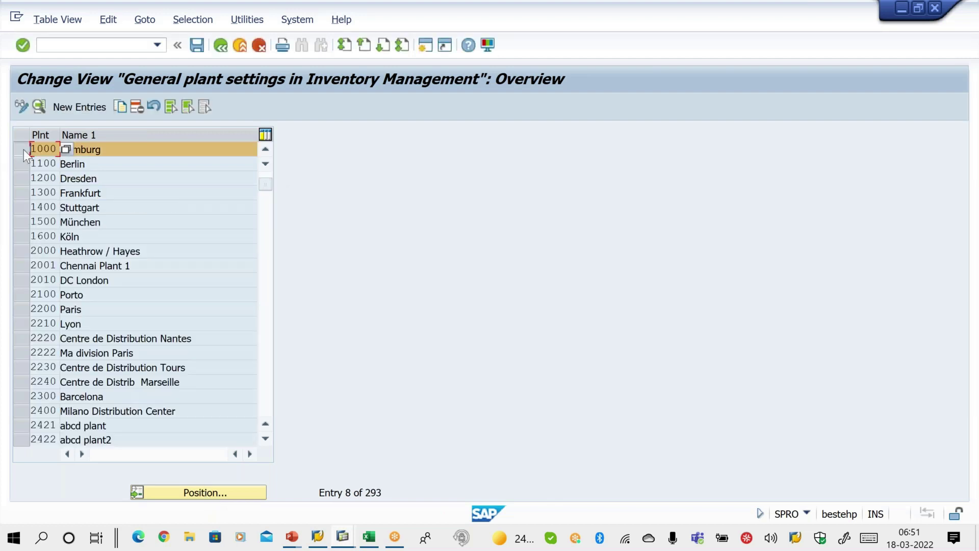
pyautogui.click(120, 108)
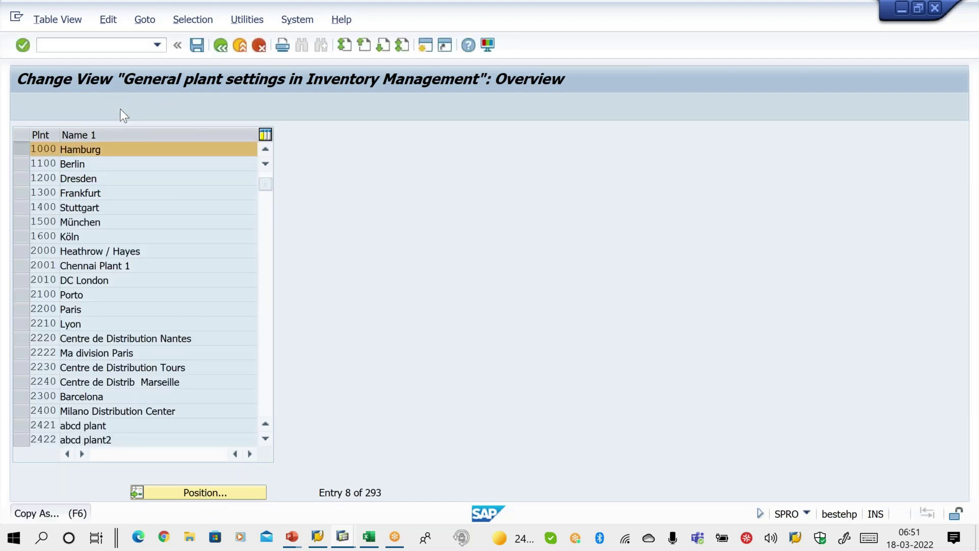
pyautogui.write('ZA01')
pyautogui.press('Return')
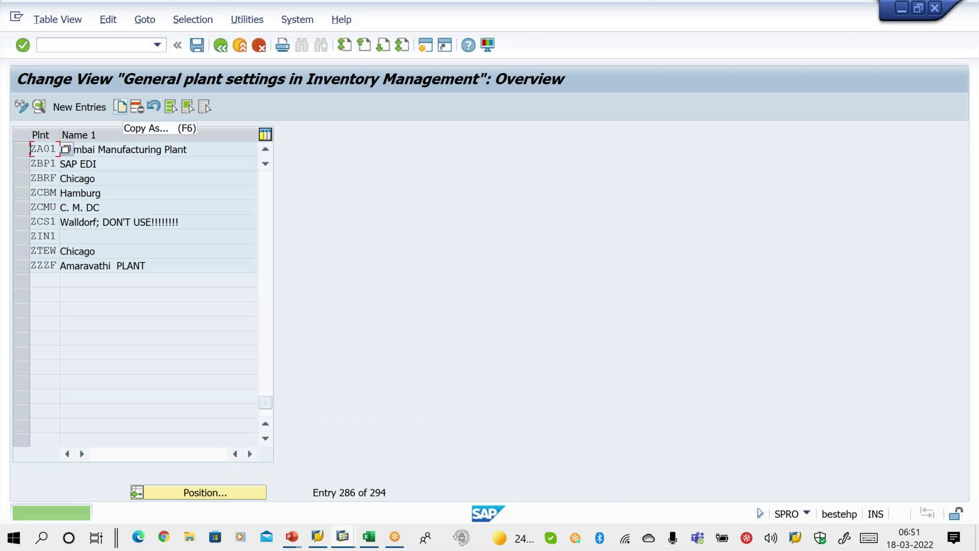
pyautogui.hotkey('ctrl', 's')
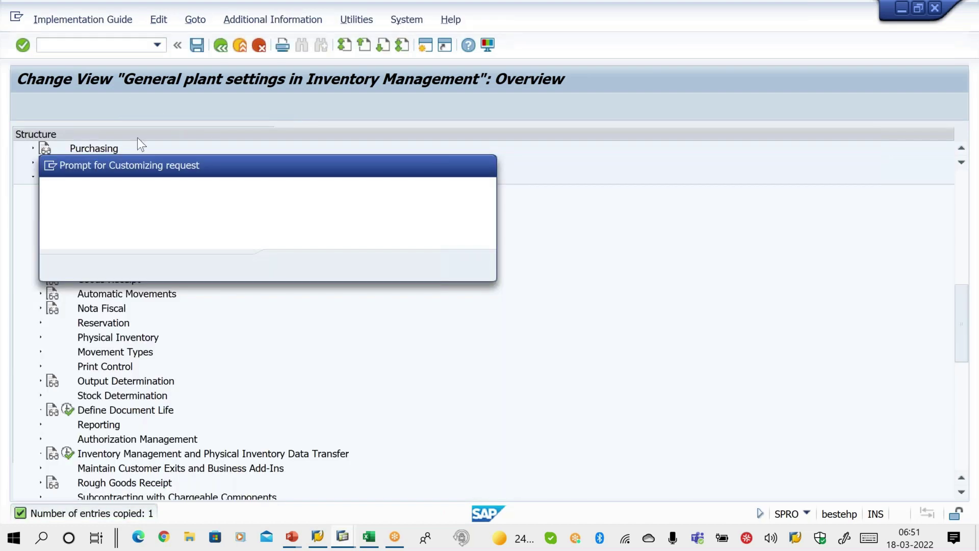
pyautogui.click(289, 272)
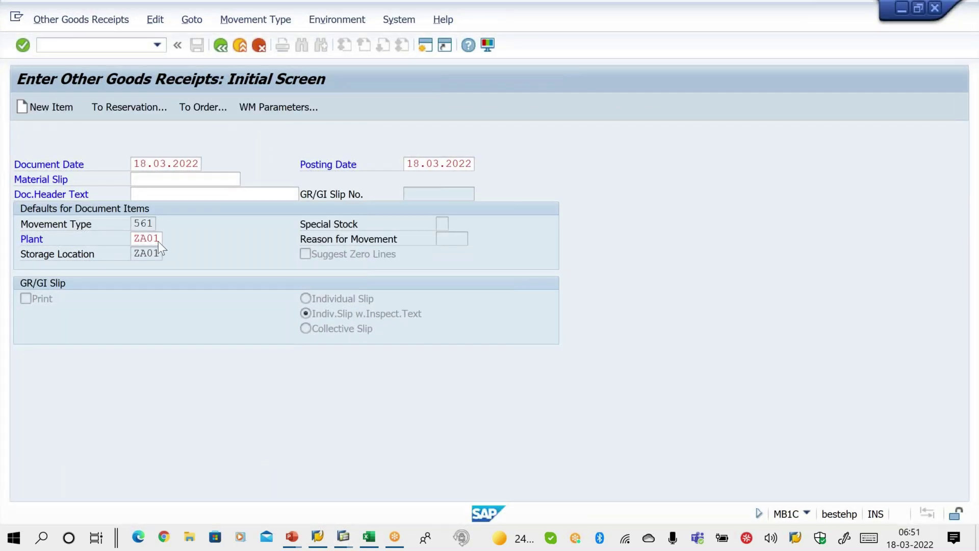
# - Proceed to item entry for plant ZA01, then exit the plant settings session with /N
pyautogui.click(158, 240)
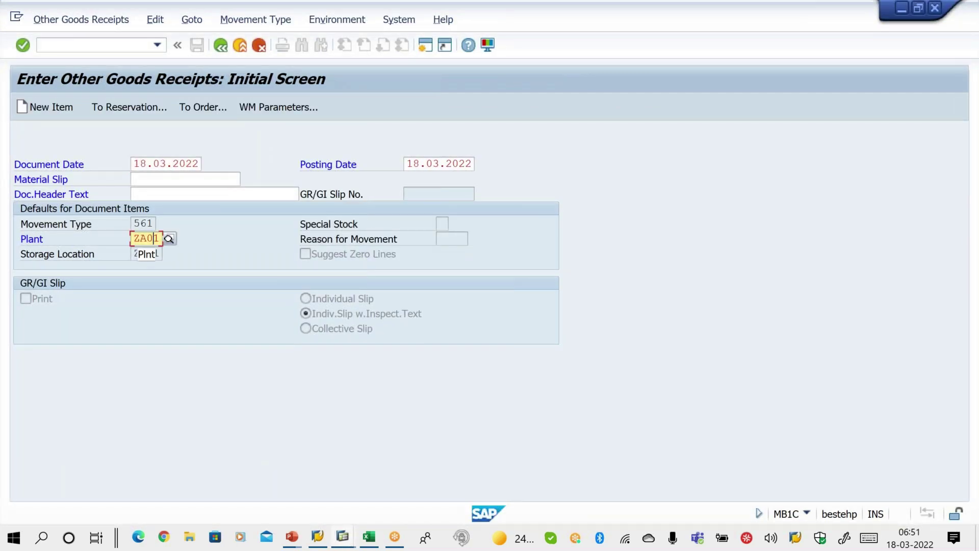
pyautogui.press('Return')
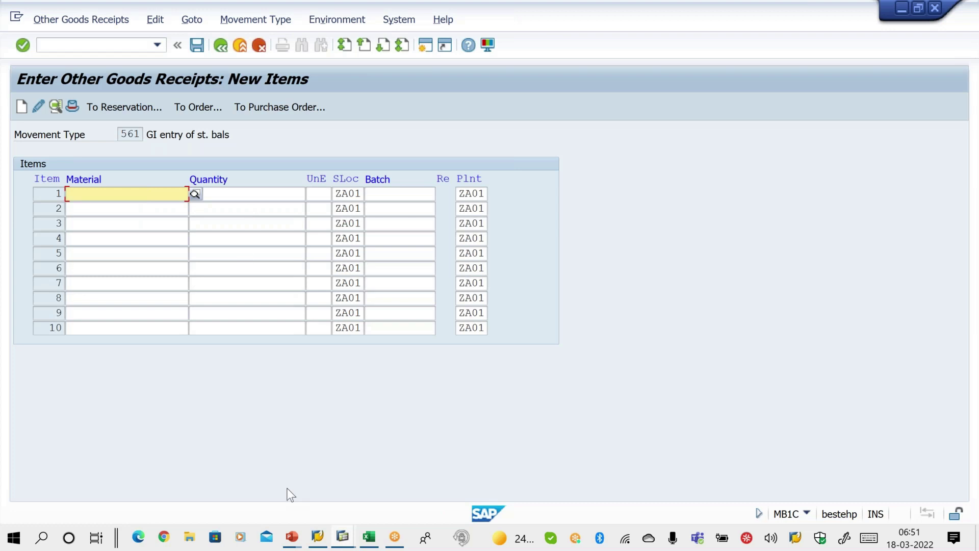
pyautogui.moveTo(342, 536)
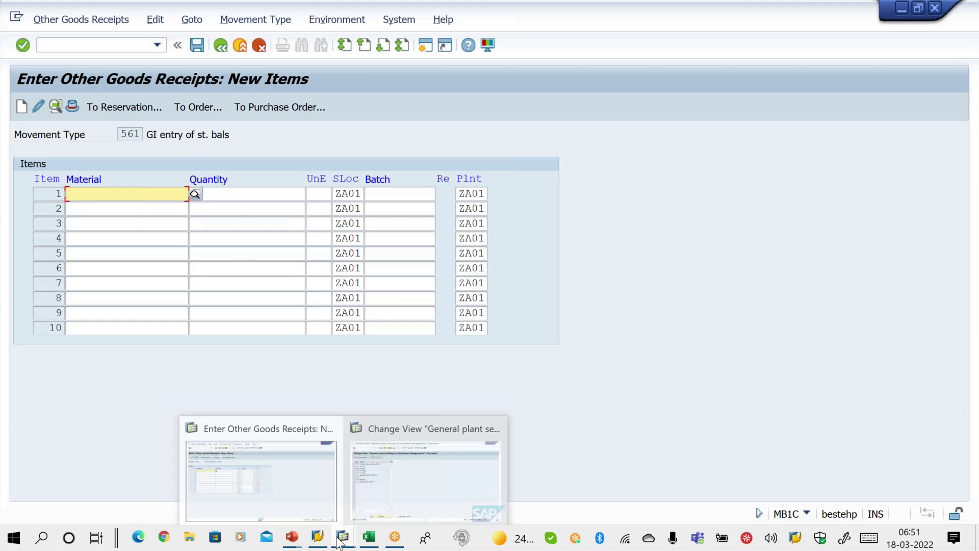
pyautogui.click(397, 501)
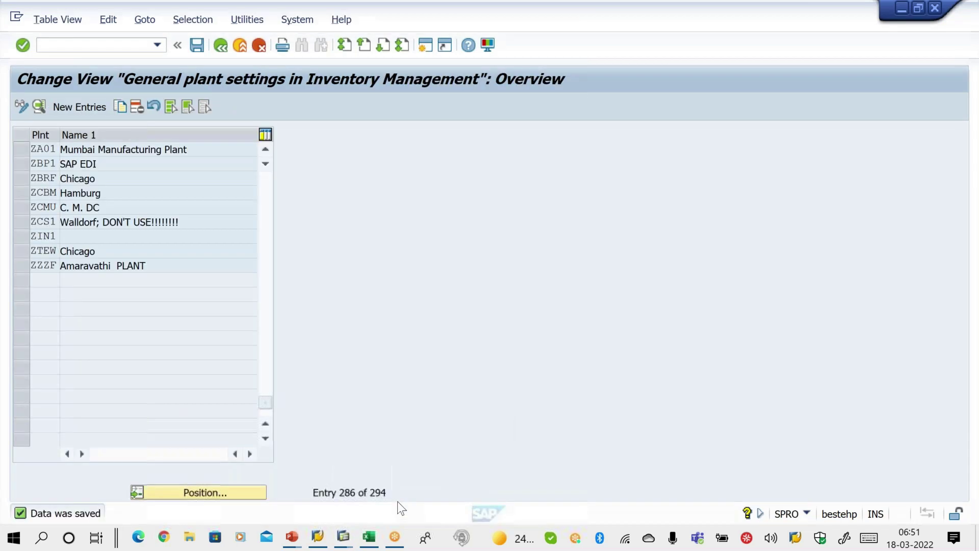
pyautogui.click(111, 44)
pyautogui.write('/N')
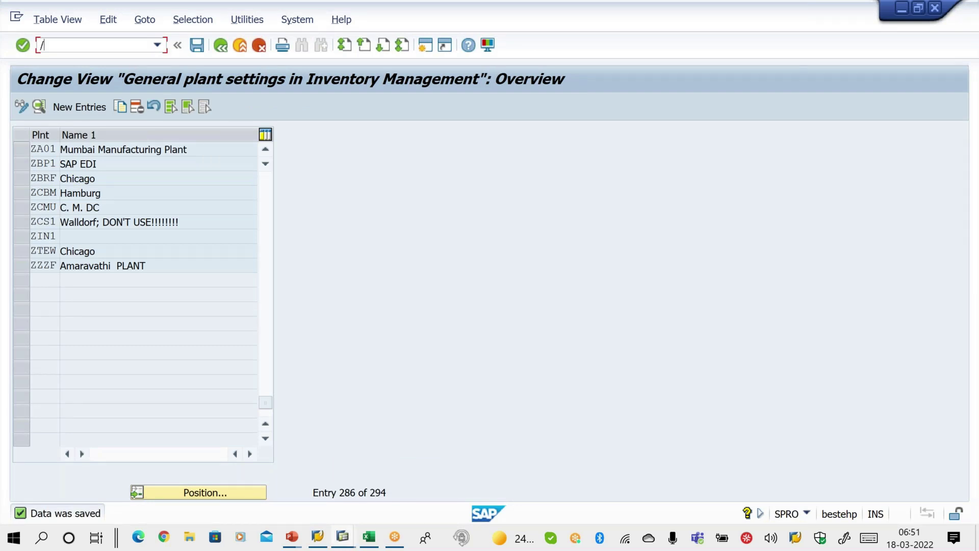
pyautogui.press('Return')
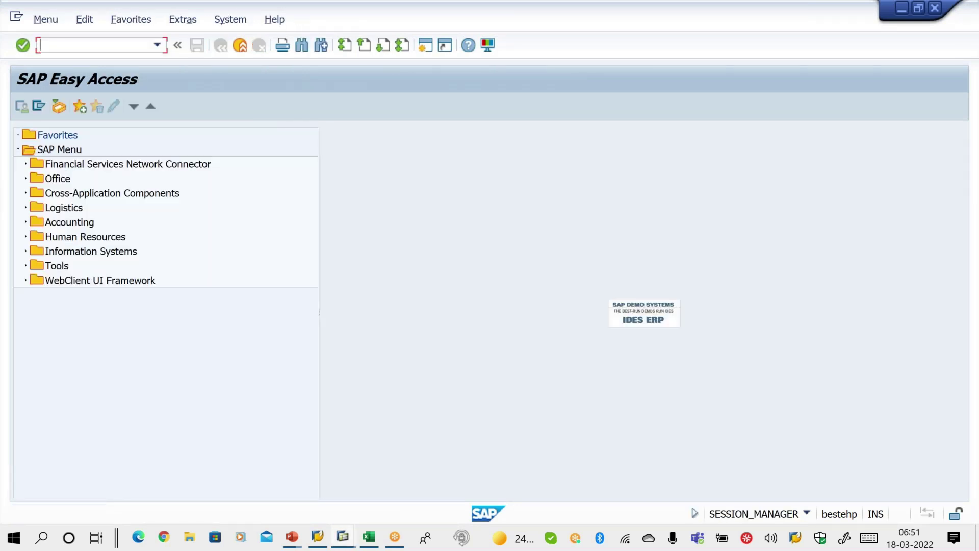
# - Run MM60 for plant ZA01 and copy the SYRUP MT material number into item 1
pyautogui.write('MM60')
pyautogui.press('Return')
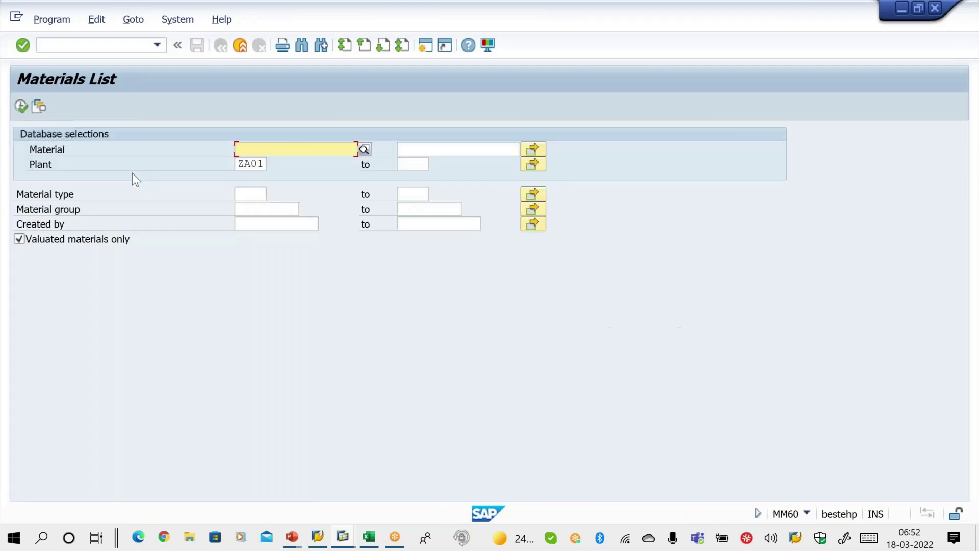
pyautogui.doubleClick(247, 164)
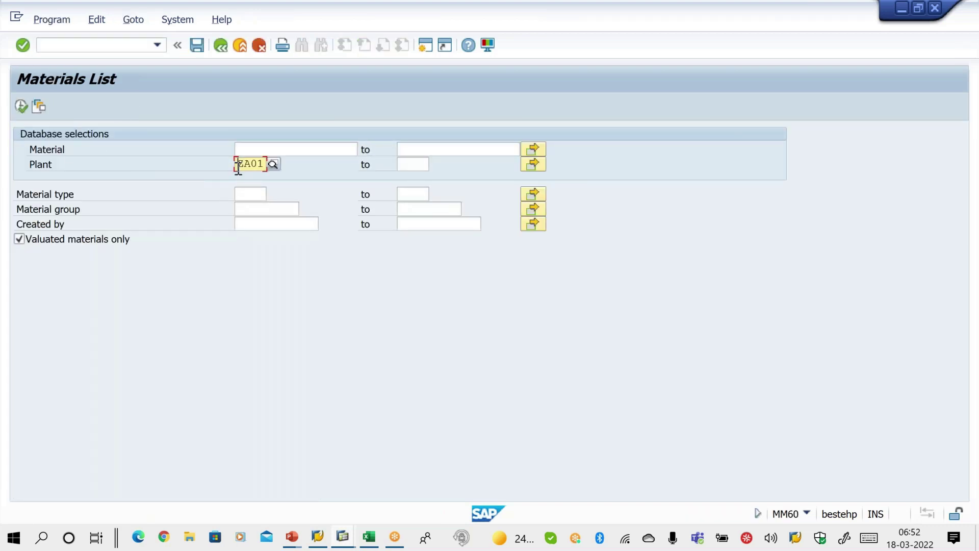
pyautogui.click(21, 107)
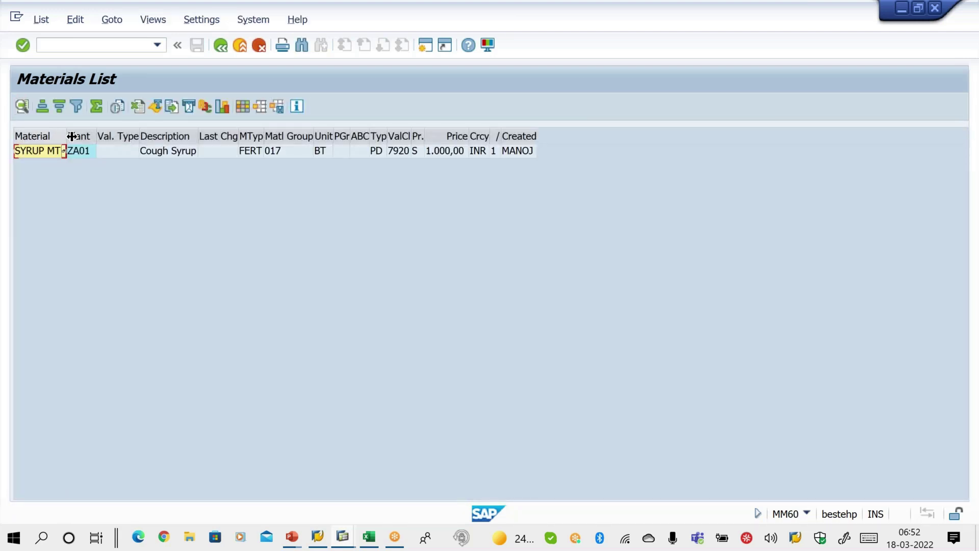
pyautogui.doubleClick(71, 136)
pyautogui.click(55, 150)
pyautogui.click(55, 151)
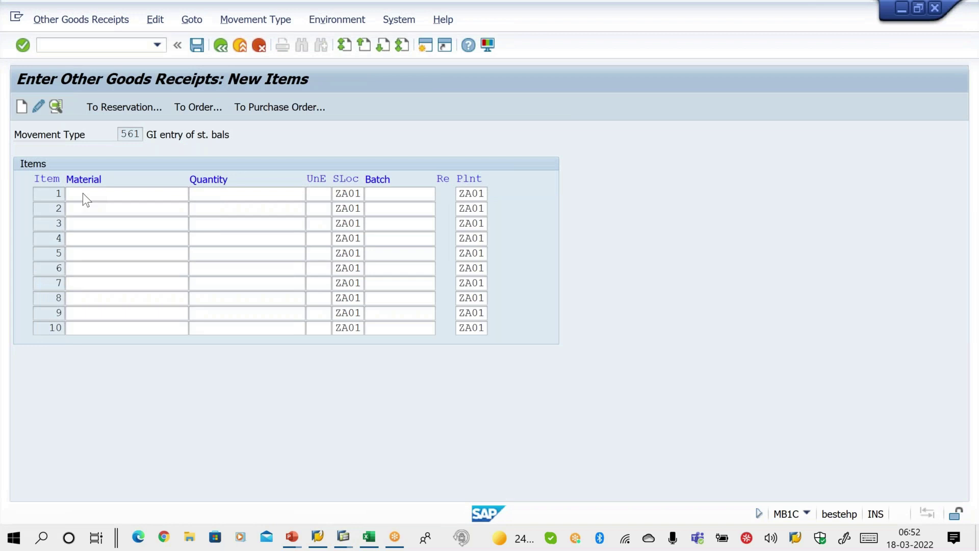
pyautogui.click(82, 193)
# - Enter SYRUP MT with quantity 1000 as the first item and submit it
pyautogui.write('SYRUP MT')
pyautogui.press('Tab')
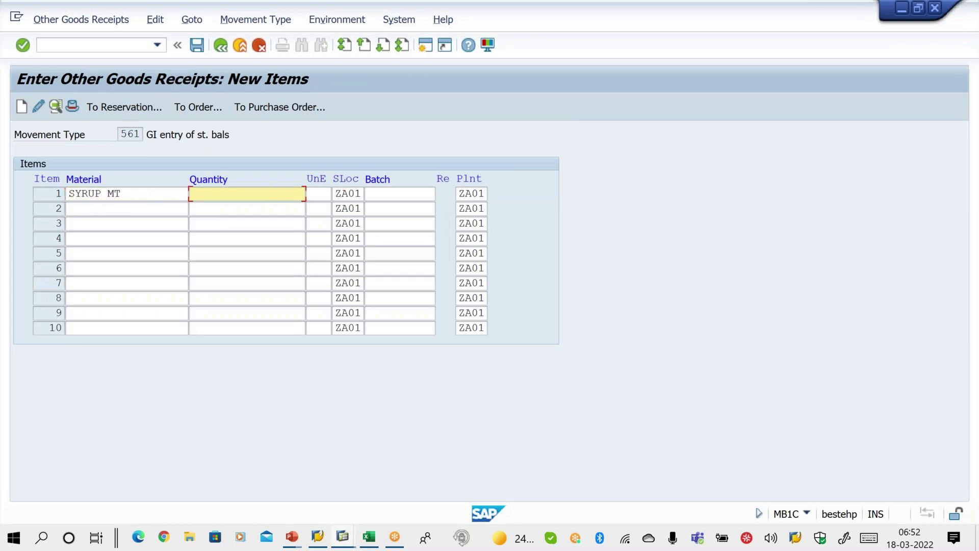
pyautogui.write('1000')
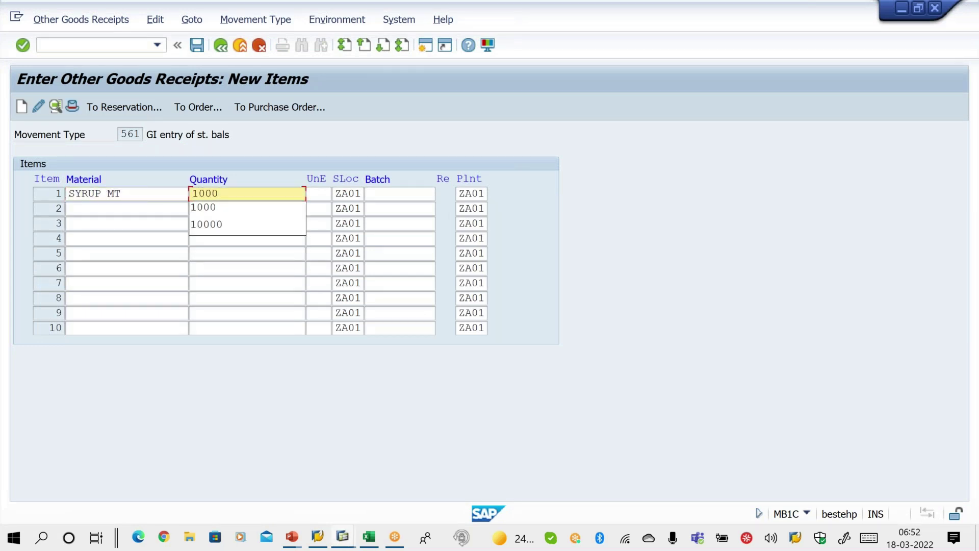
pyautogui.moveTo(131, 192); pyautogui.dragTo(49, 189)
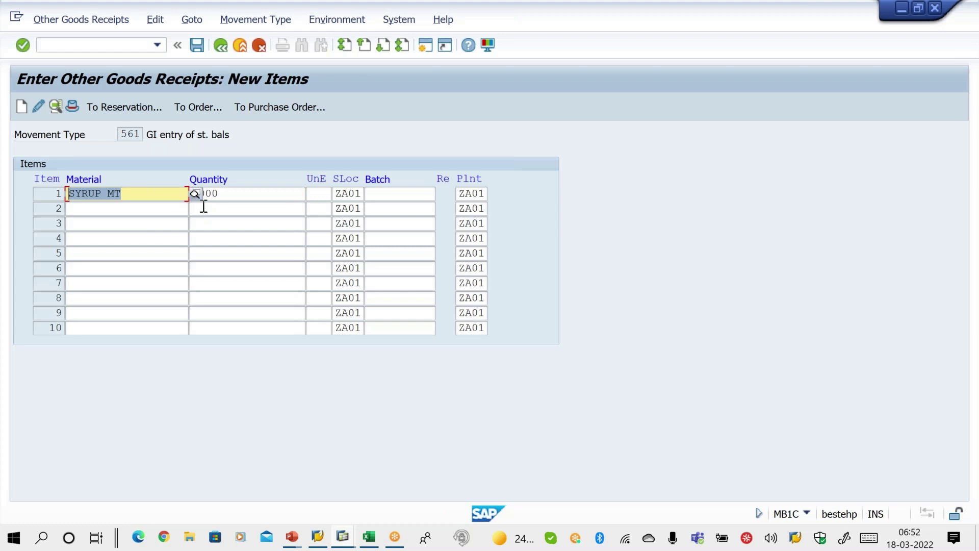
pyautogui.click(244, 194)
pyautogui.press('Return')
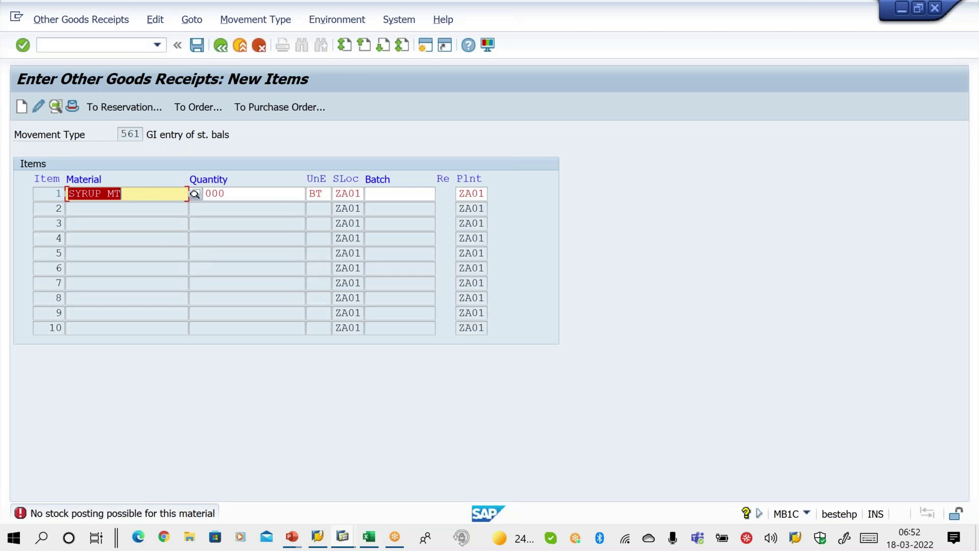
# - Bring up the running PowerPoint slide show
pyautogui.hotkey('alt', 'Tab')
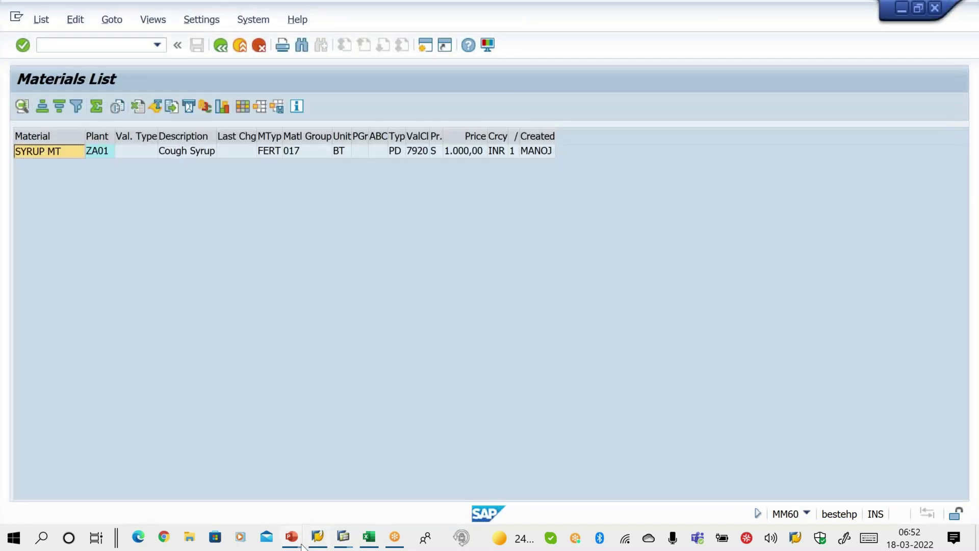
pyautogui.click(299, 543)
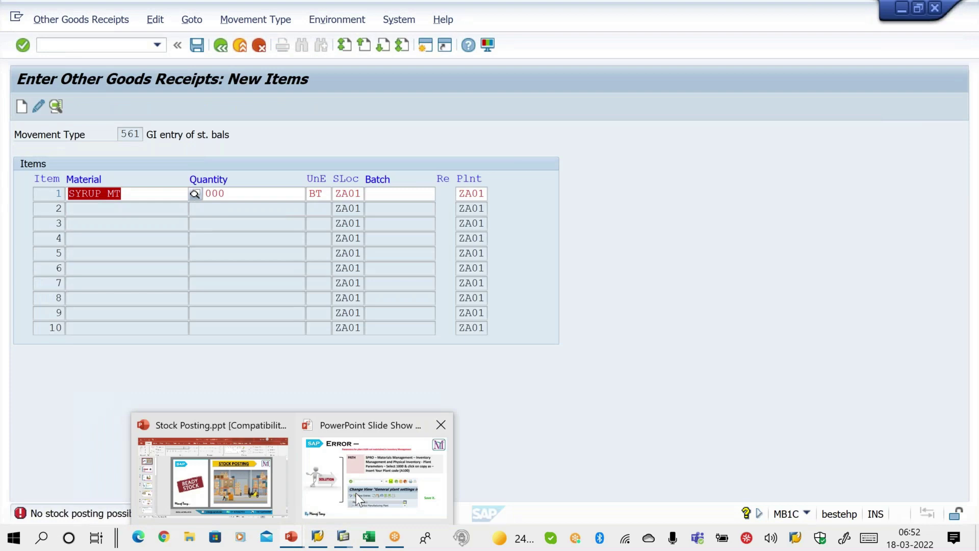
pyautogui.click(356, 493)
# - Advance through the stock-posting error and 'Error – OMS2' slides, then return to SAP
pyautogui.press('Right')
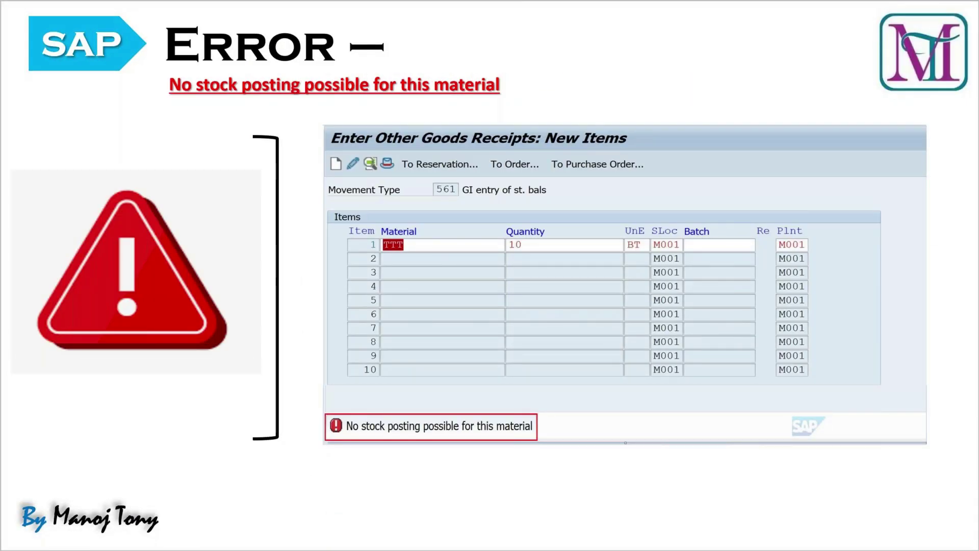
pyautogui.press('Right')
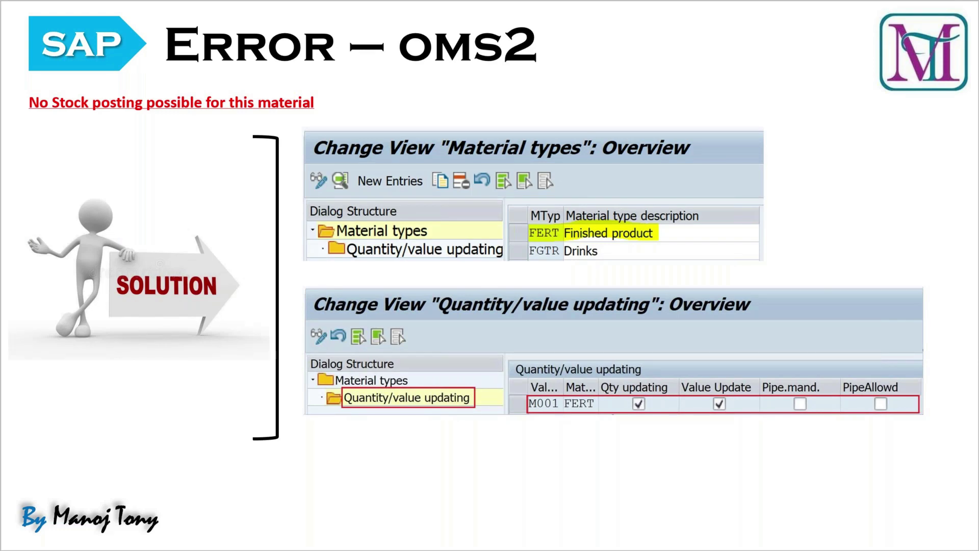
pyautogui.hotkey('alt', 'Tab')
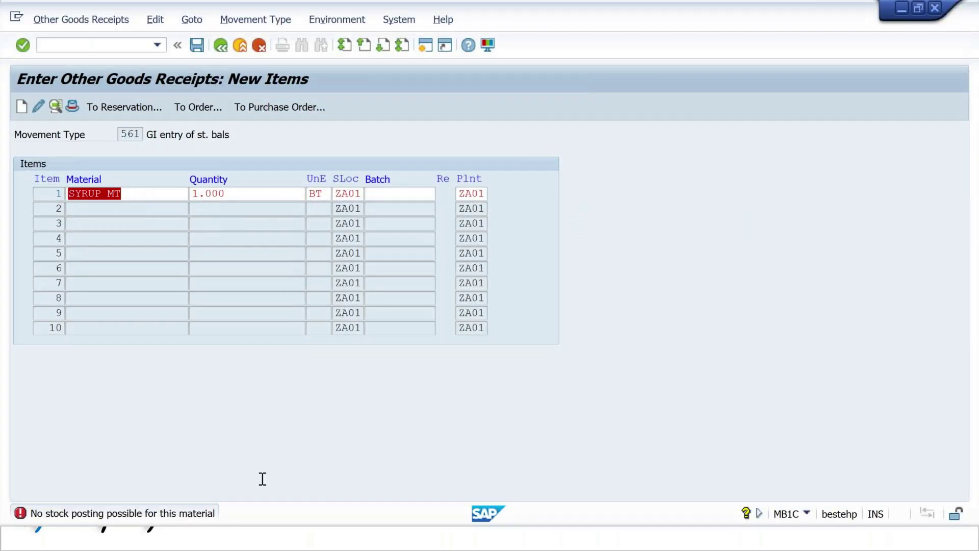
# - Bring the SAP window forward and start transaction OMS2 for material type configuration
pyautogui.moveTo(340, 536)
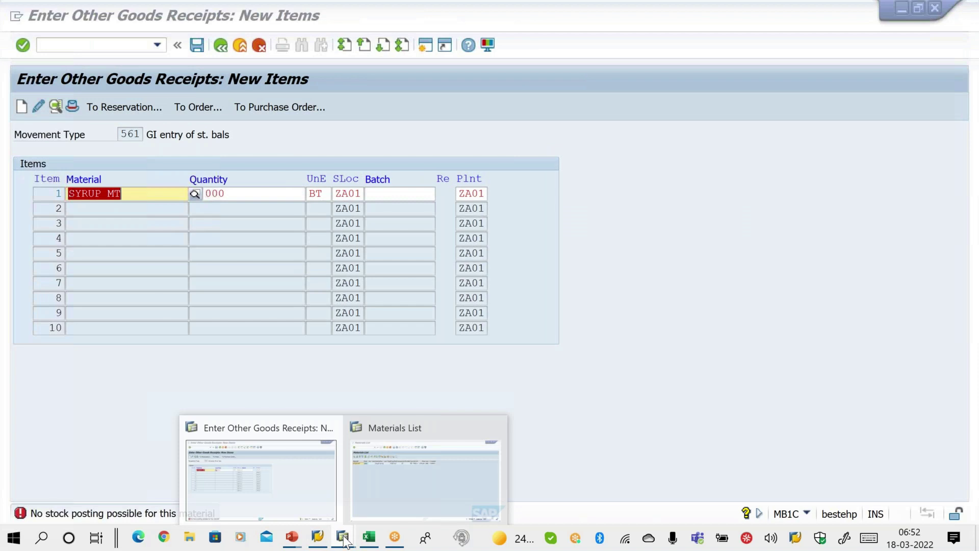
pyautogui.click(394, 487)
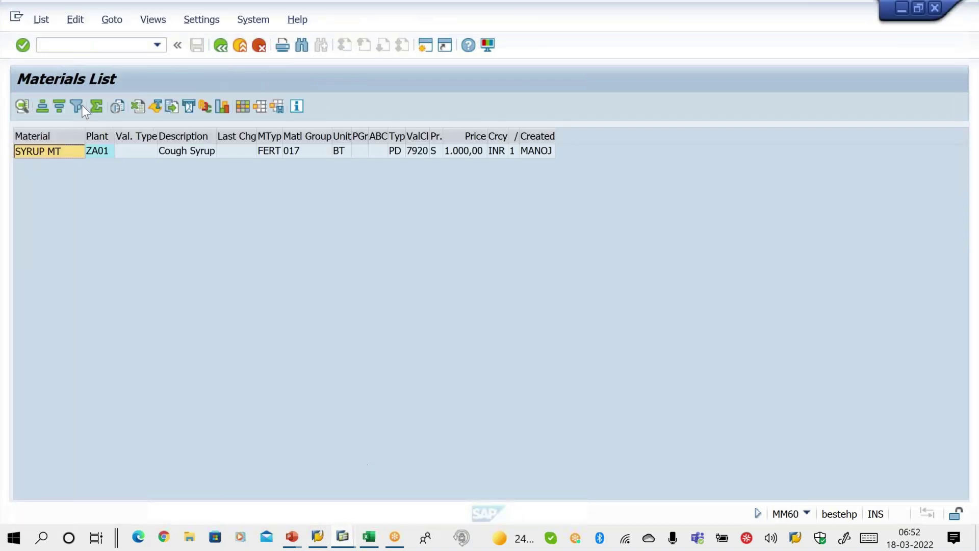
pyautogui.click(75, 47)
pyautogui.write('/NOMS2')
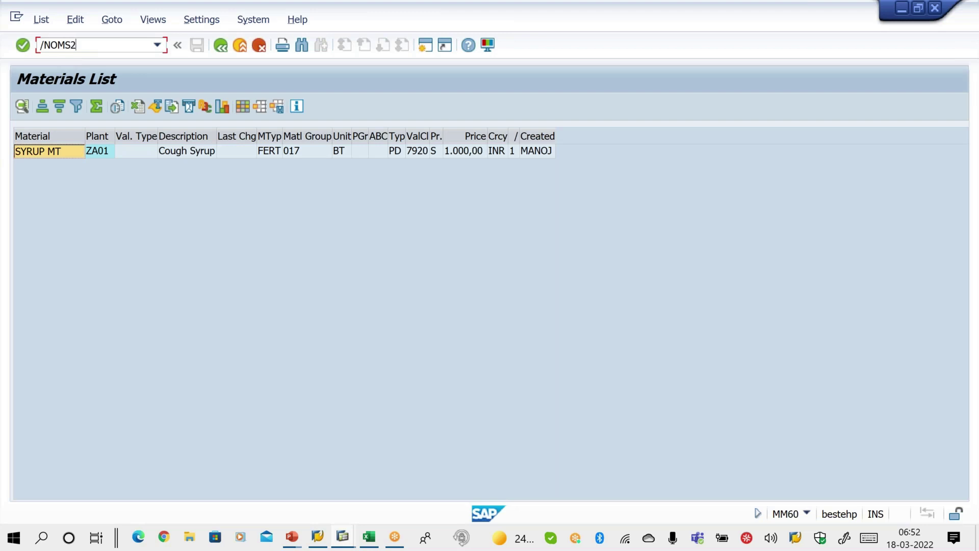
pyautogui.press('Return')
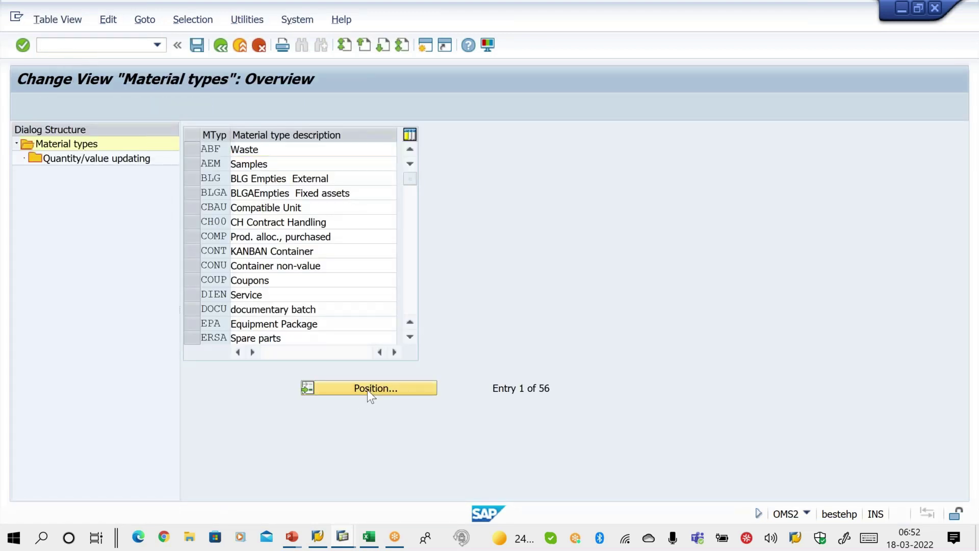
# - Locate material type FERT and open its Quantity/value updating settings
pyautogui.click(367, 389)
pyautogui.write('FERT')
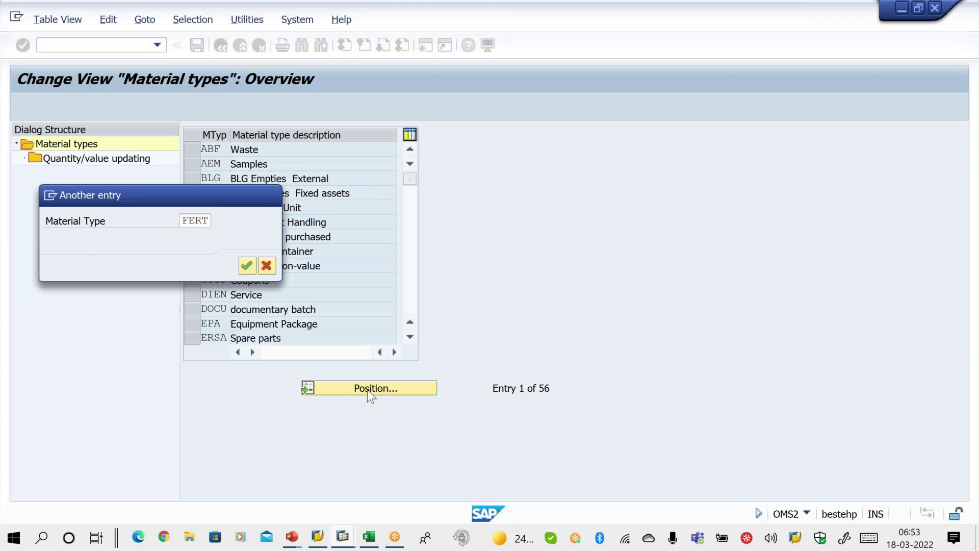
pyautogui.press('Return')
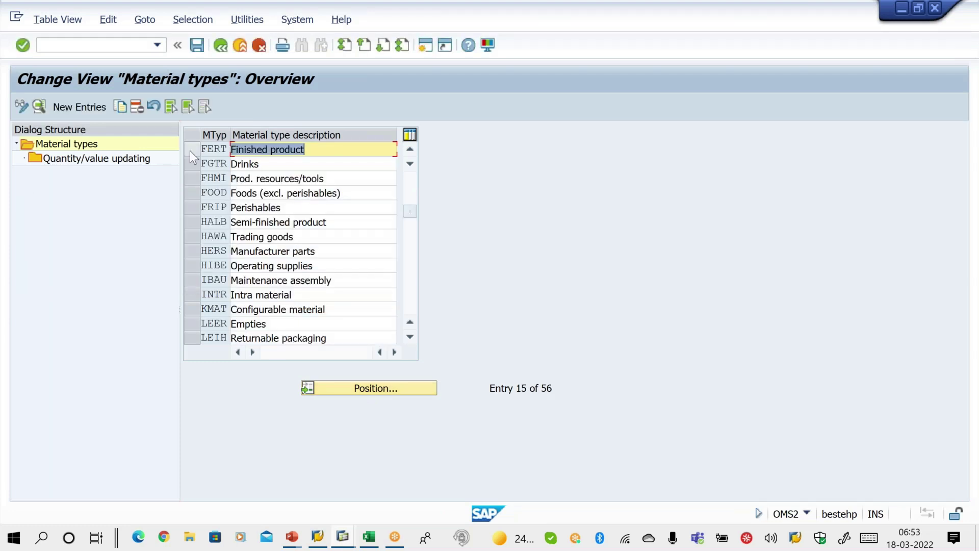
pyautogui.click(190, 150)
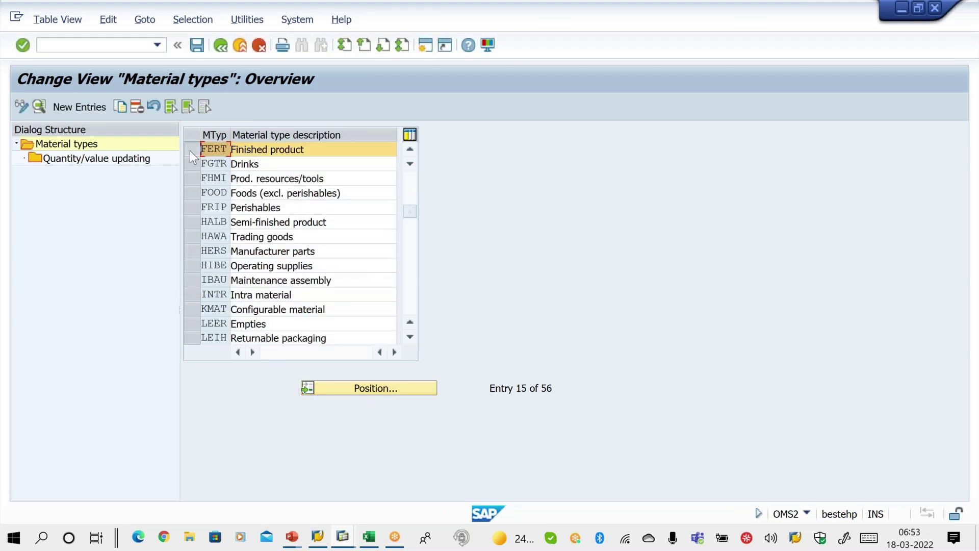
pyautogui.doubleClick(72, 160)
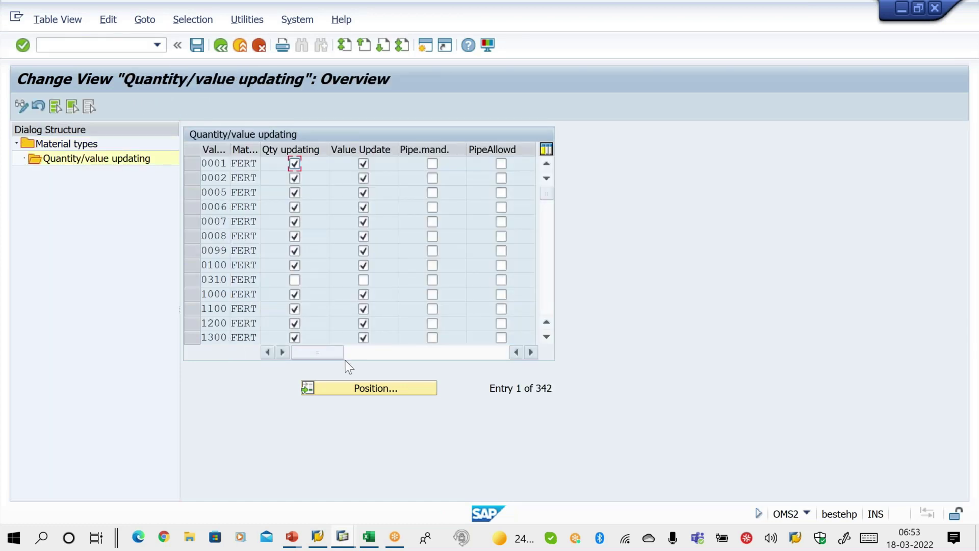
# - Position the updating list on the entry for valuation area ZA01 and material type FERT
pyautogui.click(376, 389)
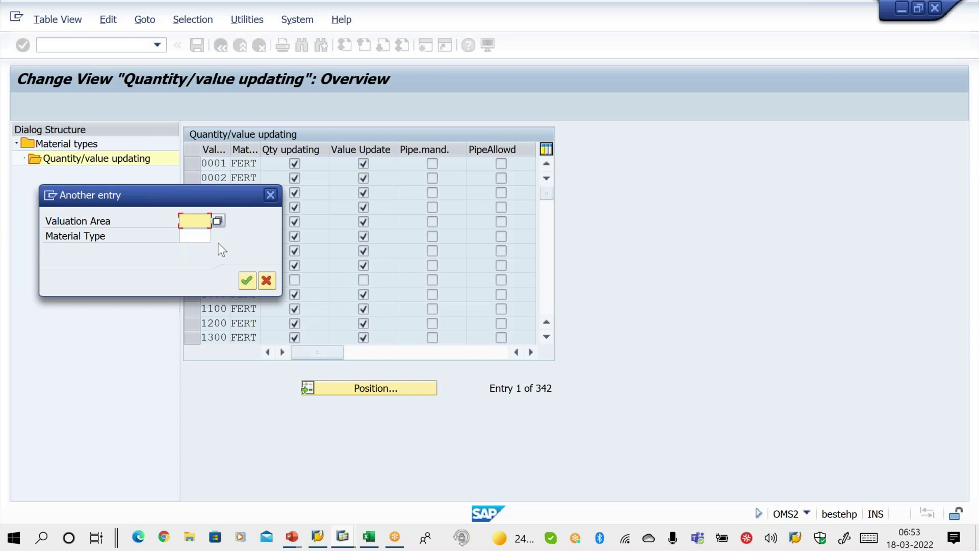
pyautogui.write('ZA01')
pyautogui.press('Tab')
pyautogui.write('FERT')
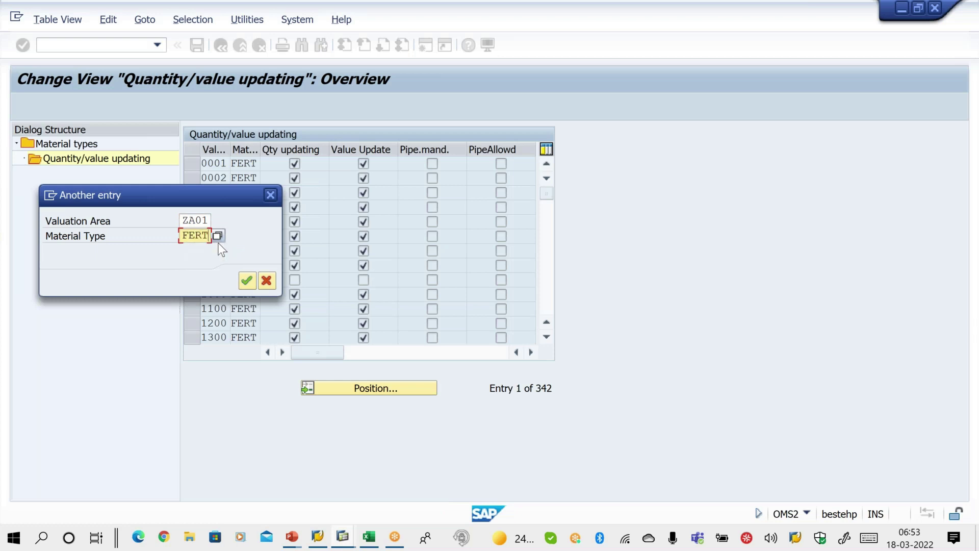
pyautogui.press('Return')
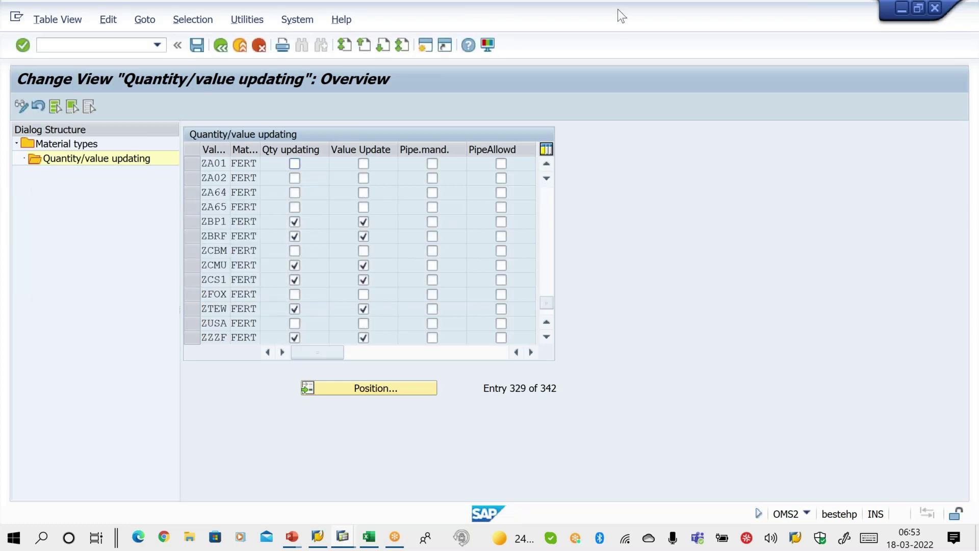
pyautogui.moveTo(292, 150)
pyautogui.mouseDown()
pyautogui.moveTo(286, 168)
pyautogui.moveTo(306, 153)
pyautogui.mouseUp()
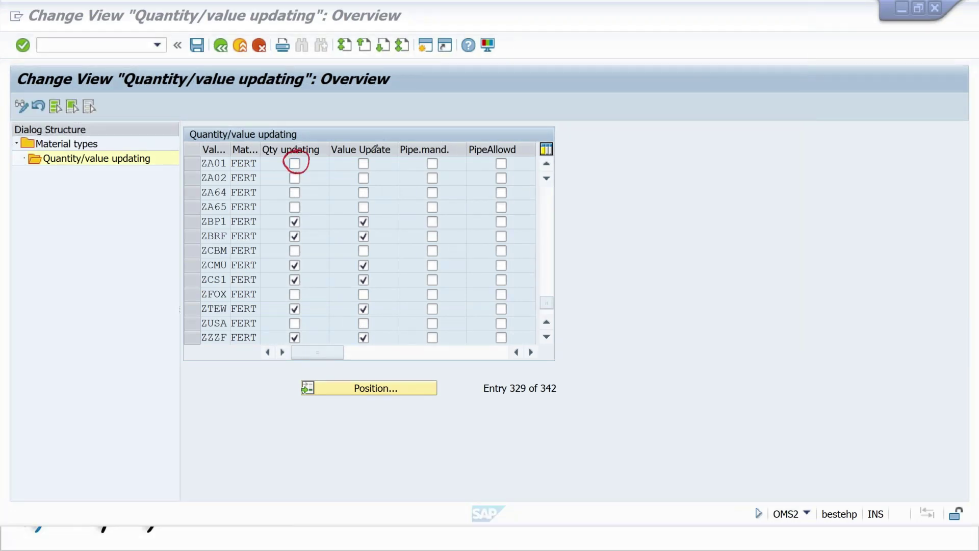
pyautogui.moveTo(364, 148)
pyautogui.mouseDown()
pyautogui.moveTo(355, 171)
pyautogui.moveTo(361, 151)
pyautogui.moveTo(370, 177)
pyautogui.mouseUp()
pyautogui.press('Escape')
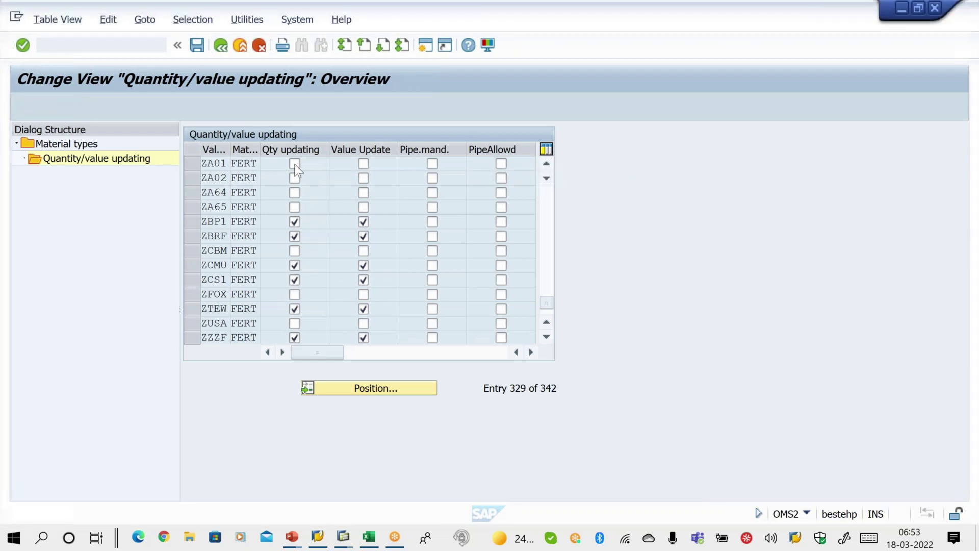
# - Tick Qty updating and Value Update on the ZA01 row and save
pyautogui.click(295, 164)
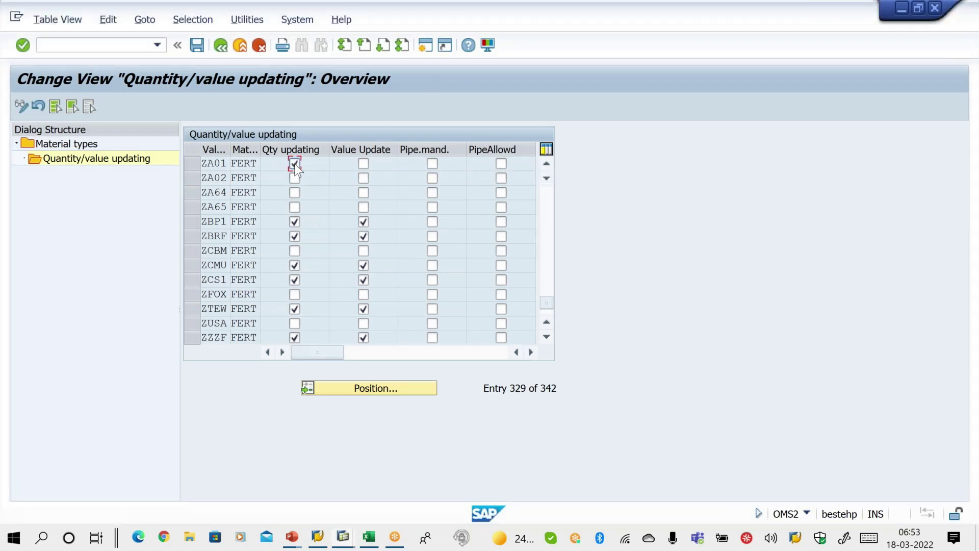
pyautogui.click(364, 164)
pyautogui.hotkey('ctrl', 's')
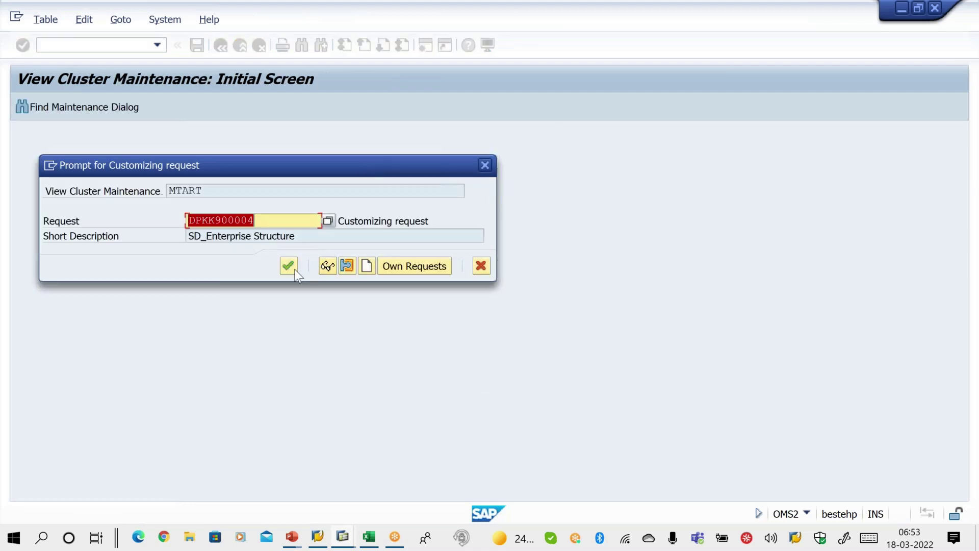
# - Confirm the customizing request to store the ZA01 FERT change, then check PowerPoint
pyautogui.click(293, 269)
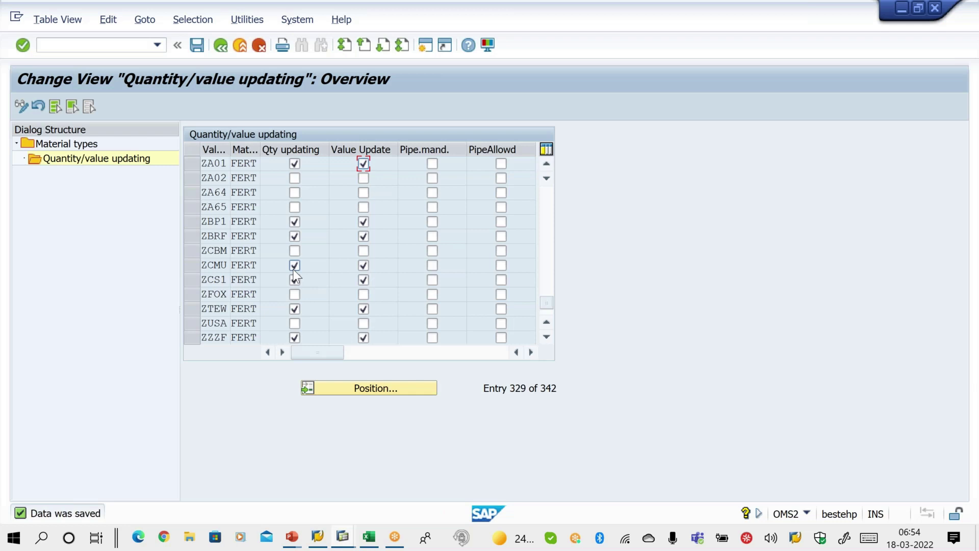
pyautogui.click(292, 540)
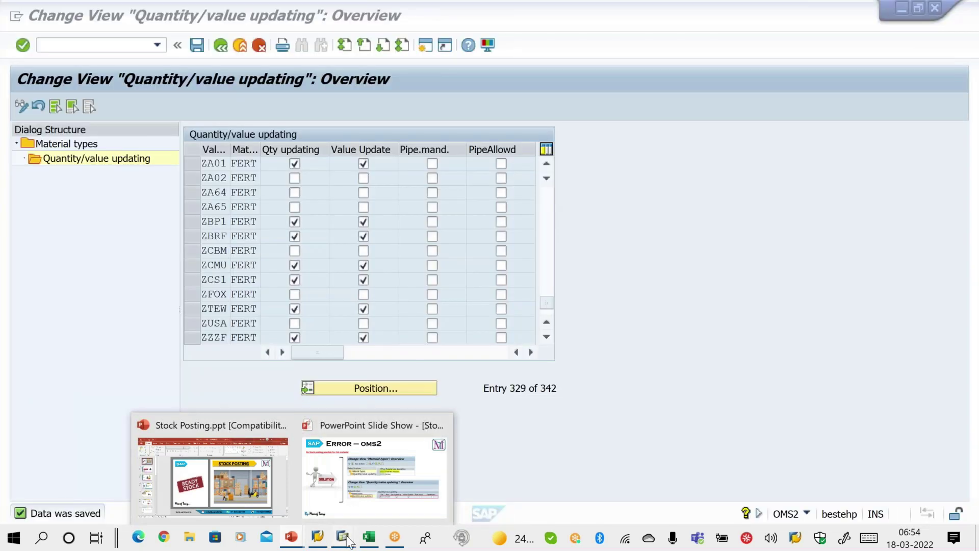
# - Re-check the goods receipt item, then restart MB1C from the command history
pyautogui.moveTo(349, 541)
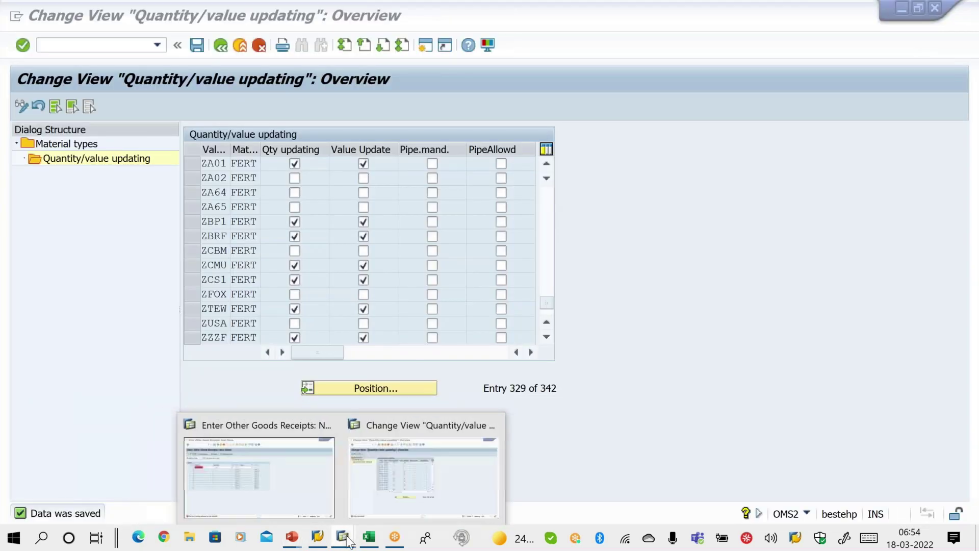
pyautogui.click(288, 461)
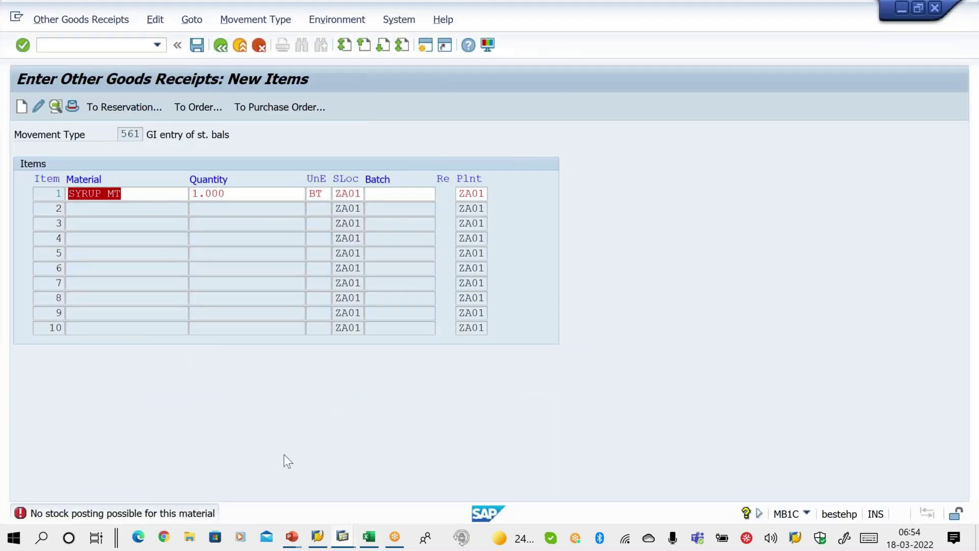
pyautogui.click(232, 198)
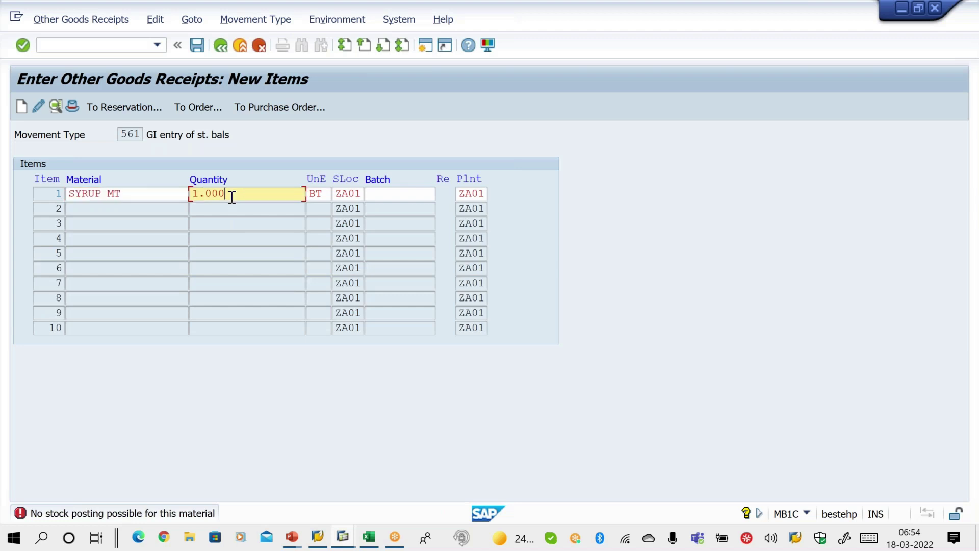
pyautogui.press('Return')
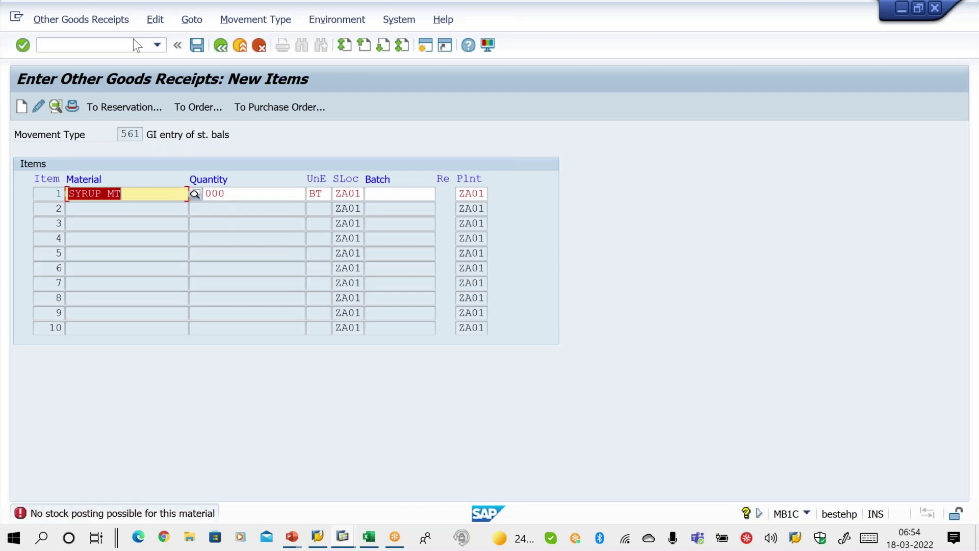
pyautogui.click(158, 45)
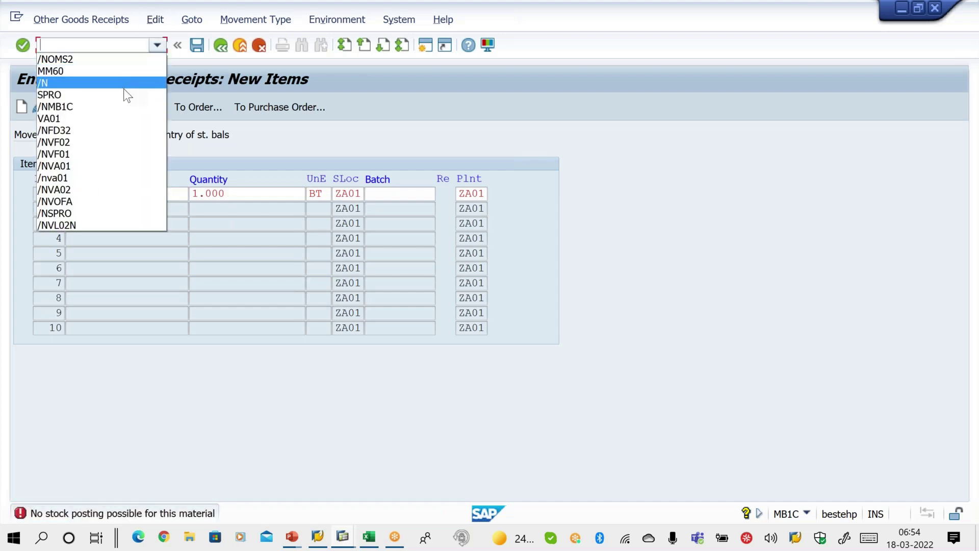
pyautogui.click(119, 108)
pyautogui.press('Return')
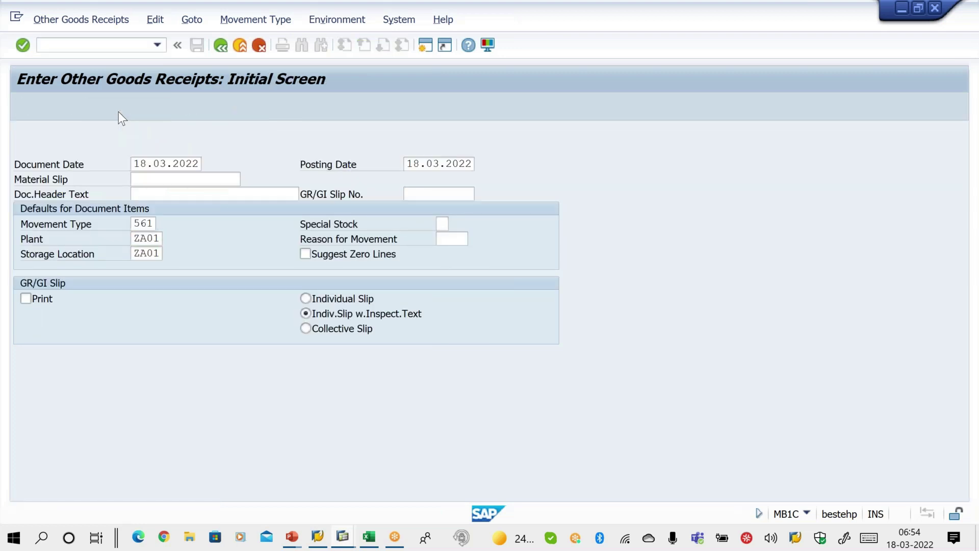
# - Enter SYRUP MT with quantity 1000 to reach item 0001 details, then show the slides
pyautogui.press('Return')
pyautogui.press('BackSpace')
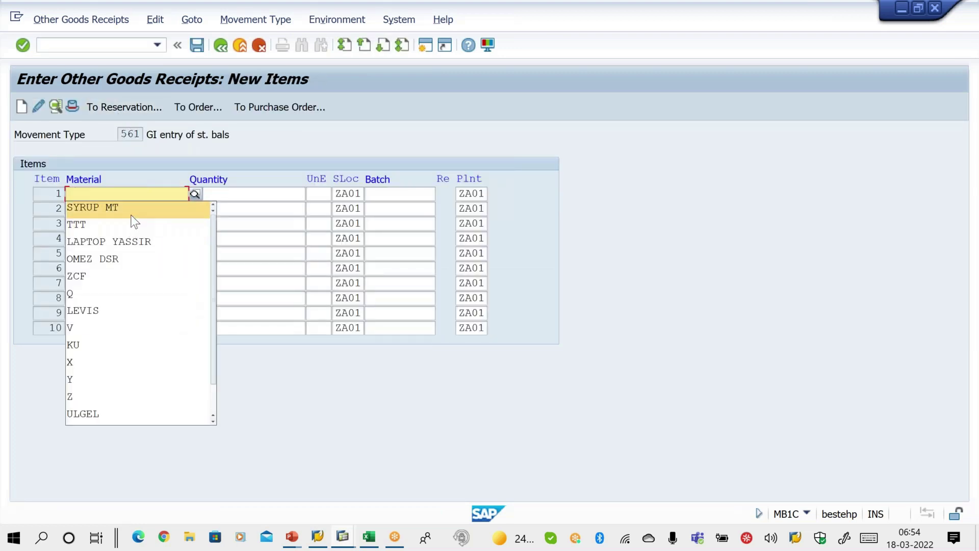
pyautogui.press('Return')
pyautogui.press('Tab')
pyautogui.write('1000')
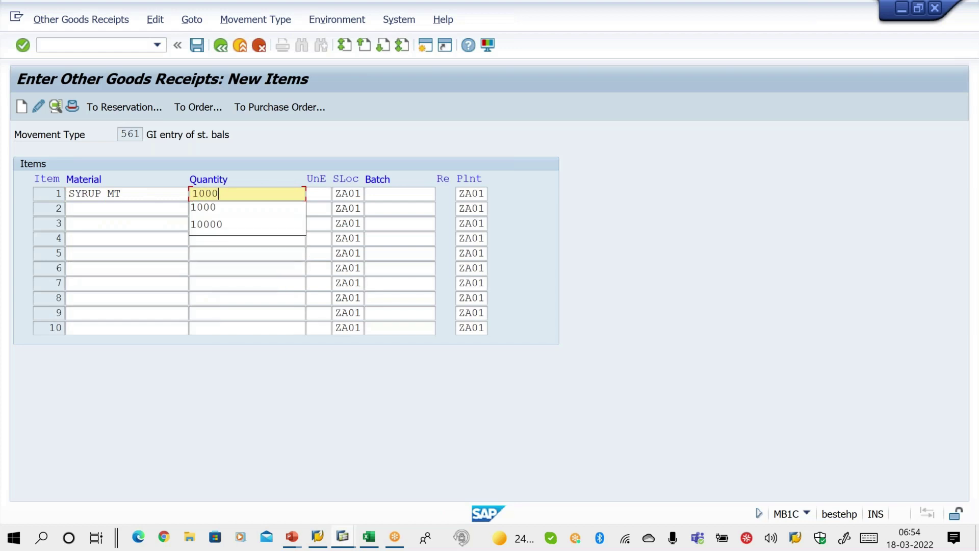
pyautogui.press('Return')
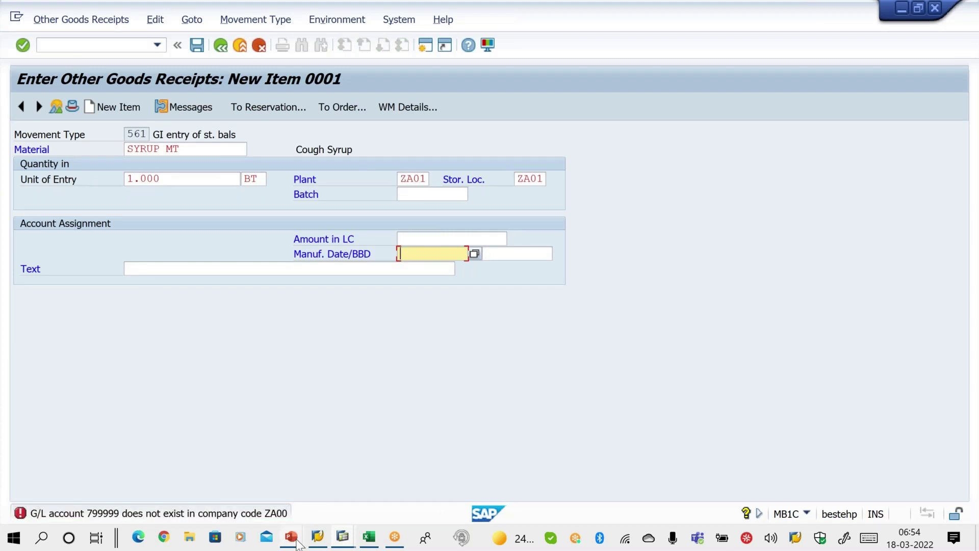
pyautogui.moveTo(295, 541)
pyautogui.click(350, 507)
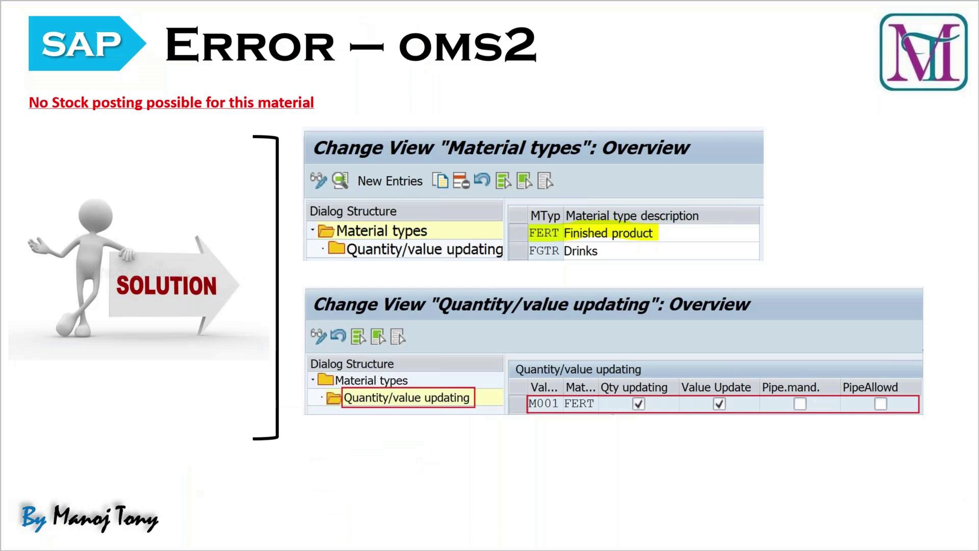
# - Advance the slide show to the Error – OMS2 solution slide
pyautogui.press('Right')
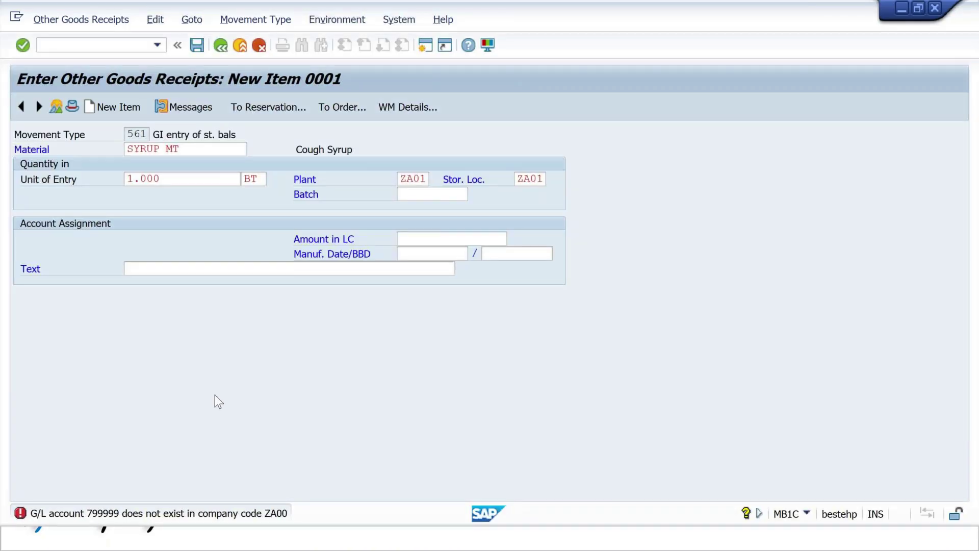
# - Return to SAP Easy Access and start transaction FS00
pyautogui.moveTo(342, 535)
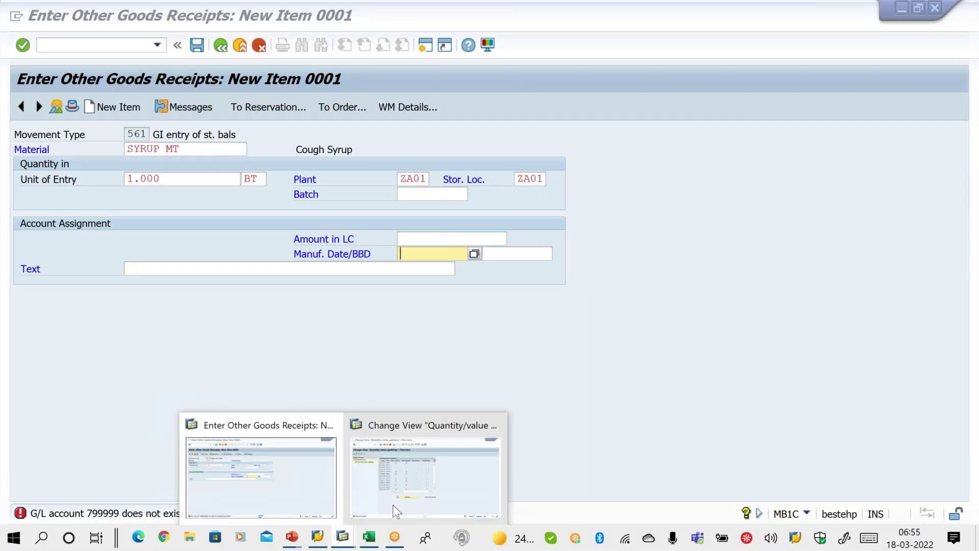
pyautogui.click(407, 500)
pyautogui.click(96, 41)
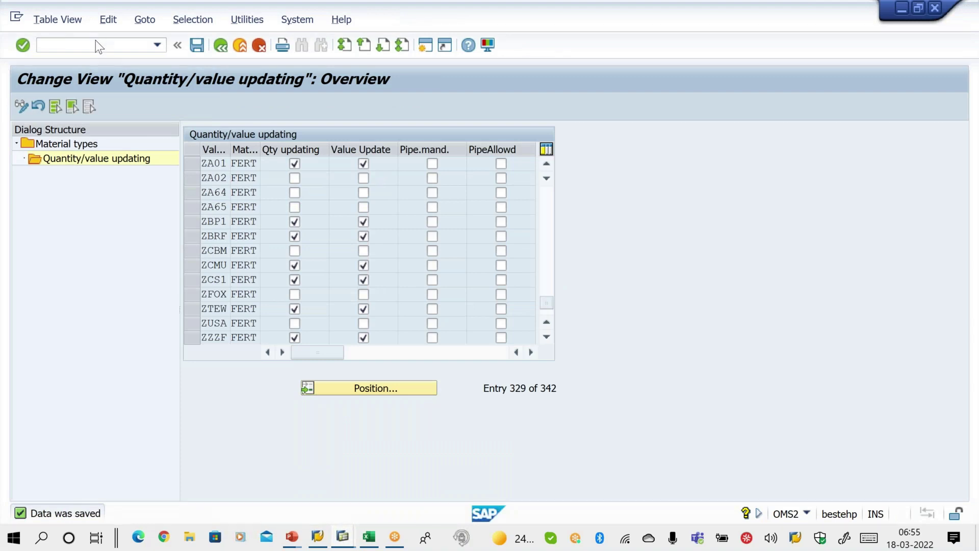
pyautogui.write('/N')
pyautogui.press('Return')
pyautogui.write('FS')
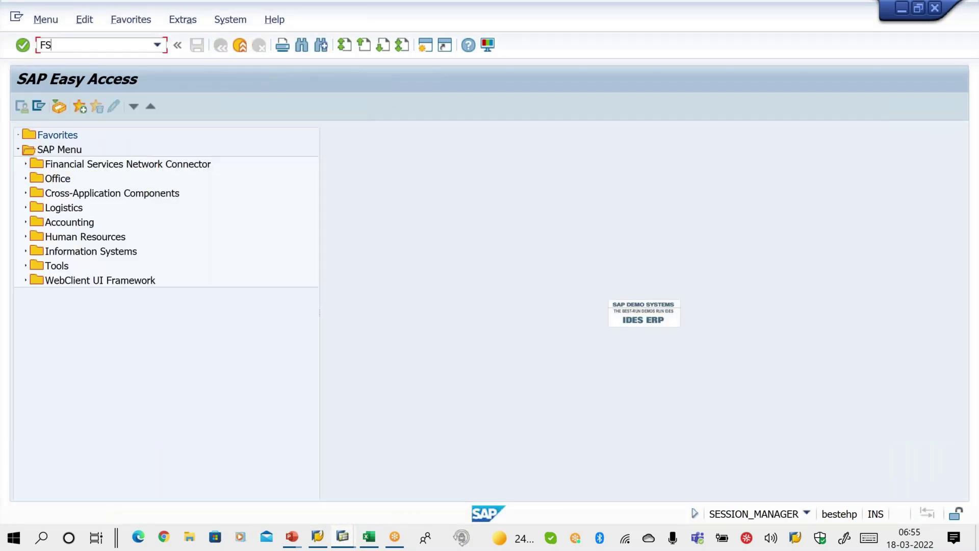
pyautogui.write('00')
pyautogui.press('Return')
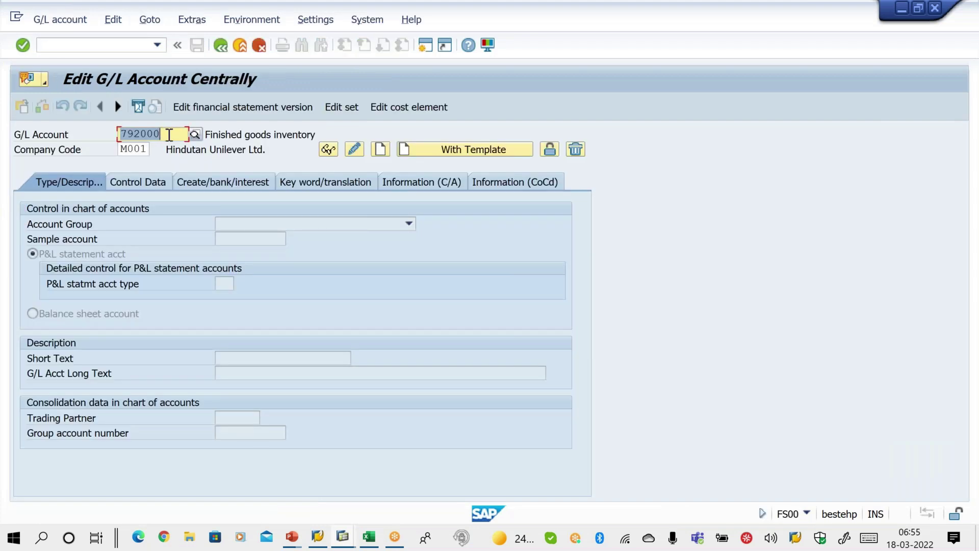
# - Enter G/L account 799999 with company code ZA00, verified in the enterprise structure sheet
pyautogui.press('BackSpace')
pyautogui.write('79')
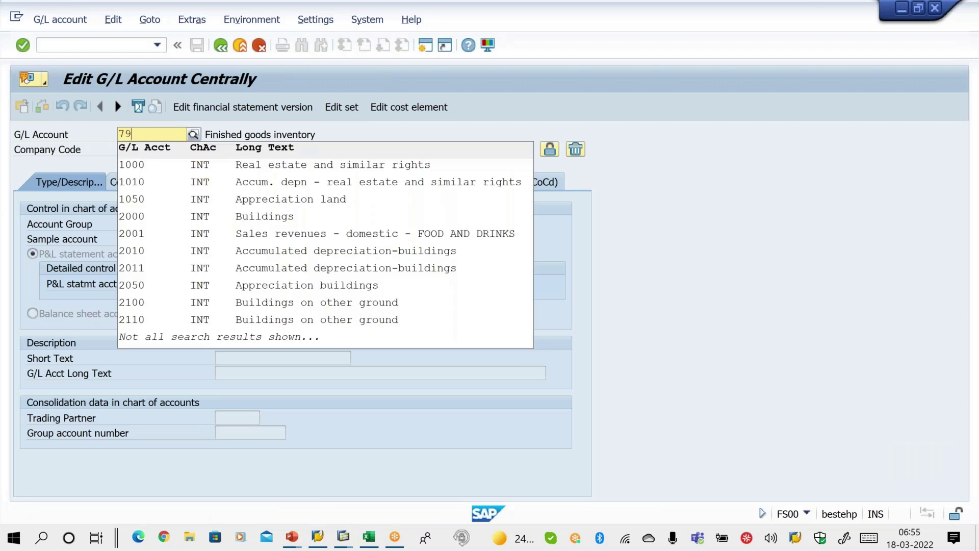
pyautogui.write('9999')
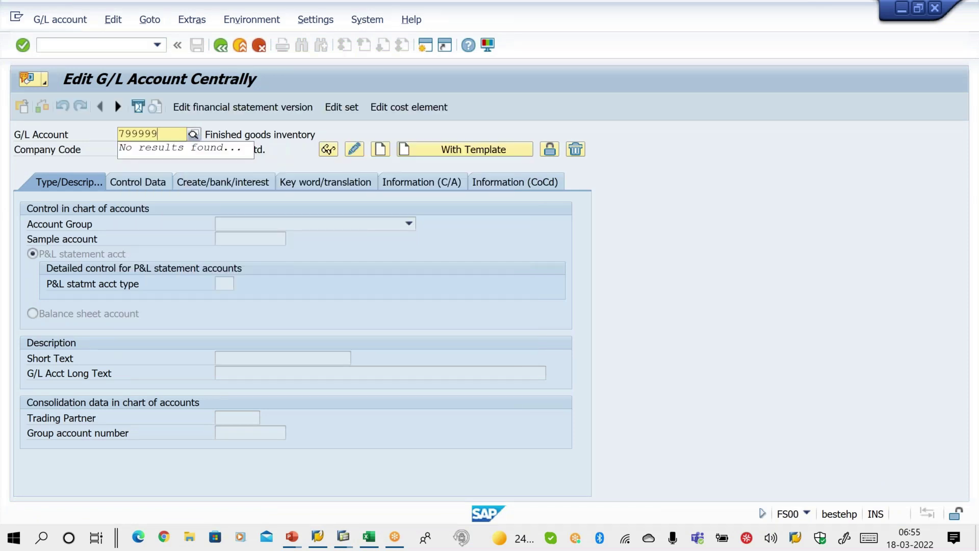
pyautogui.press('Tab')
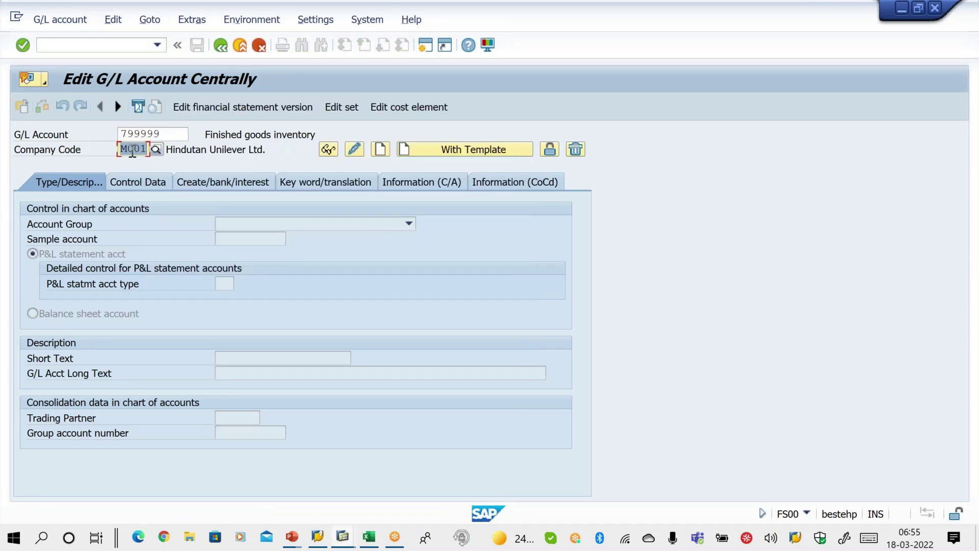
pyautogui.write('ZA')
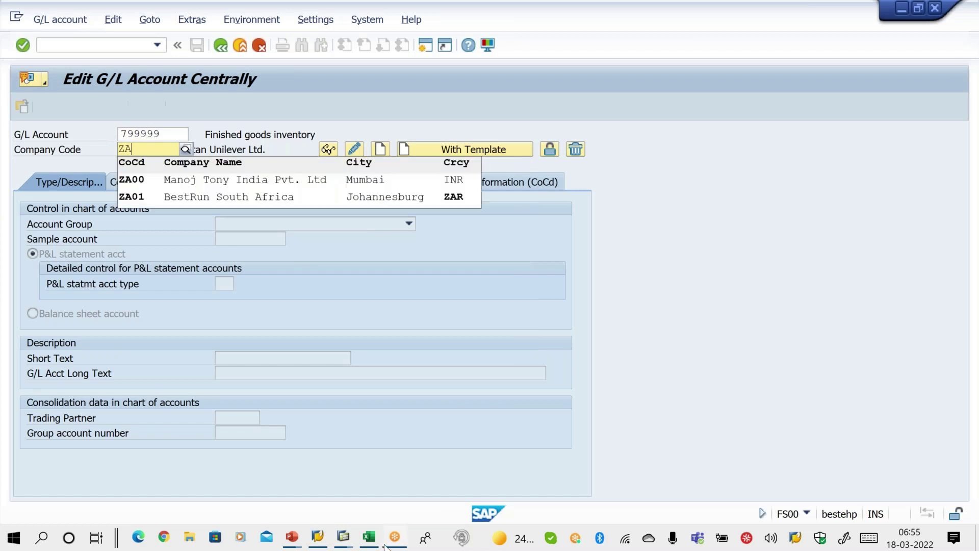
pyautogui.moveTo(375, 542)
pyautogui.click(379, 505)
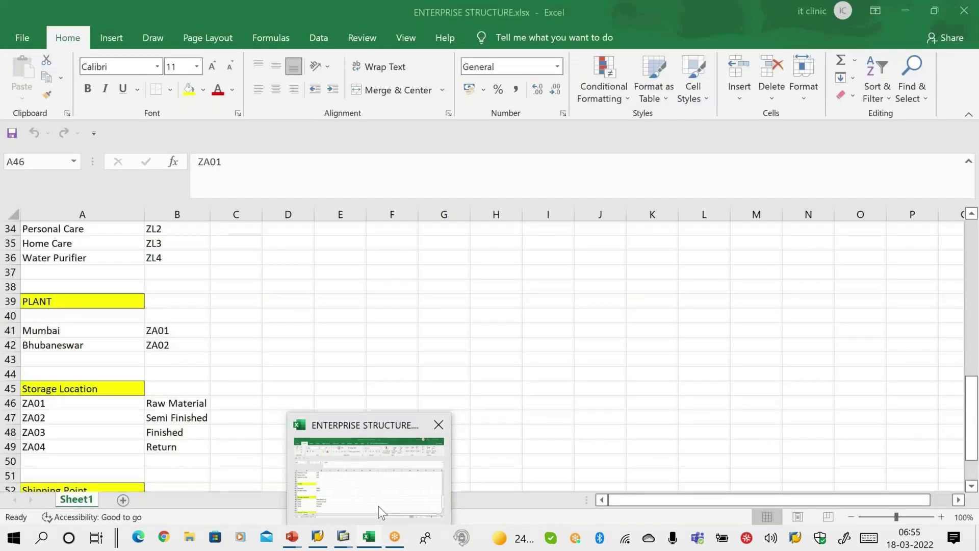
pyautogui.moveTo(972, 411); pyautogui.dragTo(974, 250)
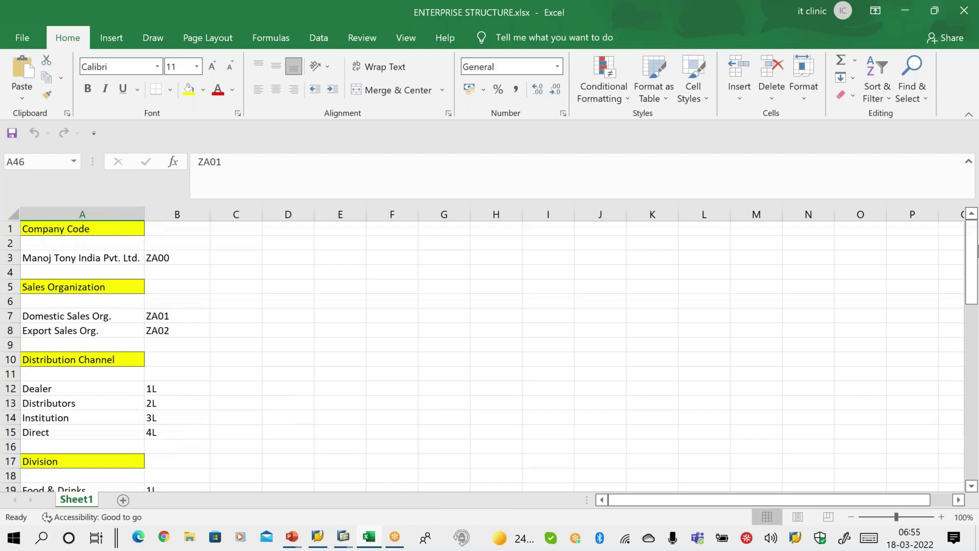
pyautogui.hotkey('alt', 'Tab')
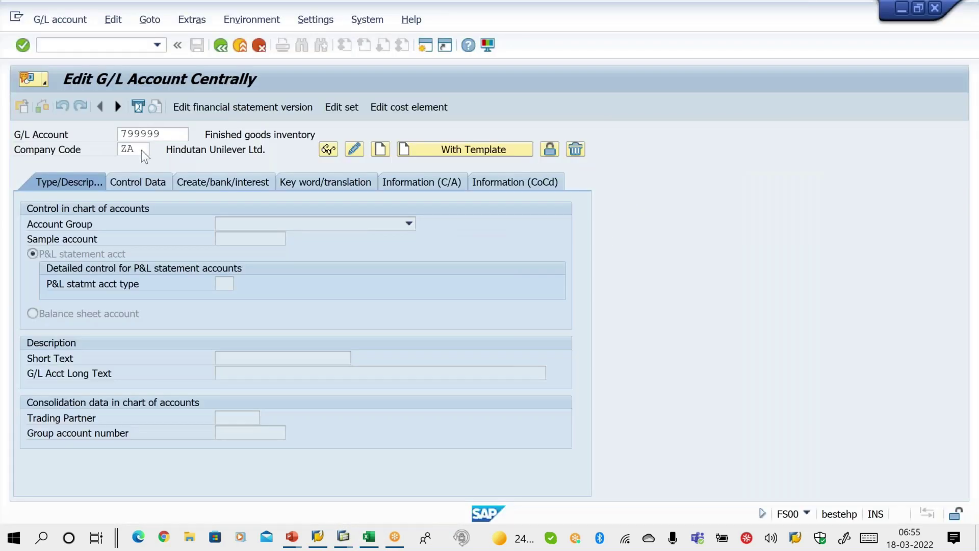
pyautogui.write('00')
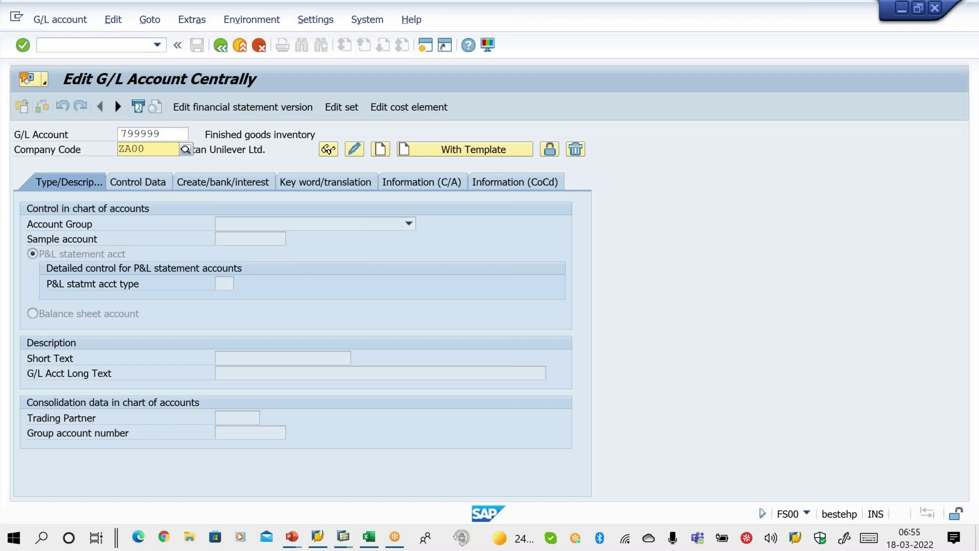
pyautogui.click(209, 180)
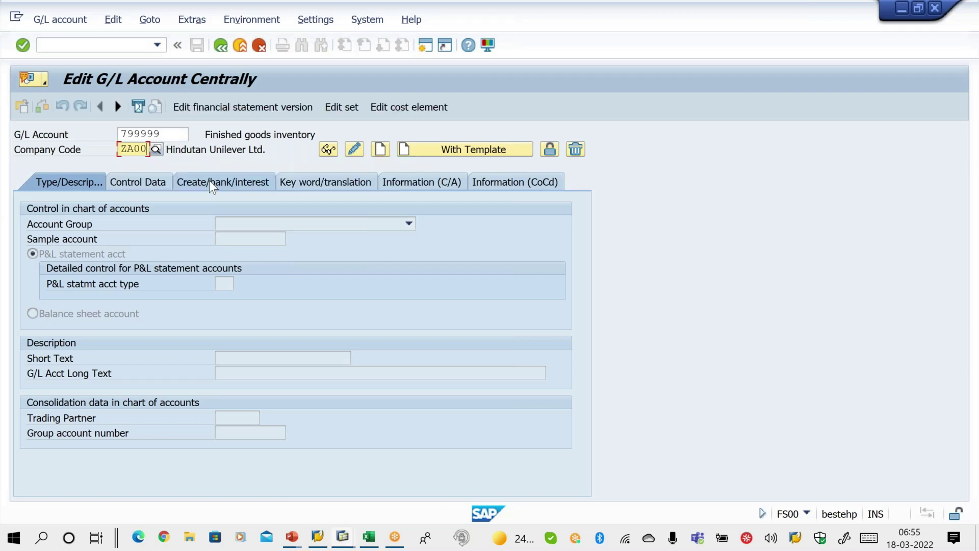
pyautogui.click(466, 151)
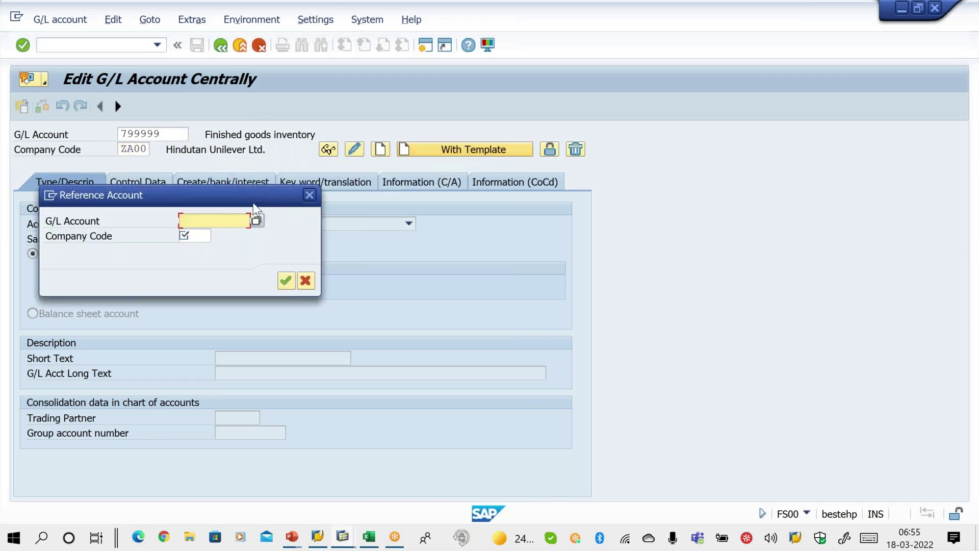
# - Copy G/L account 799999 from reference company code 1000 and save it for ZA00
pyautogui.write('79')
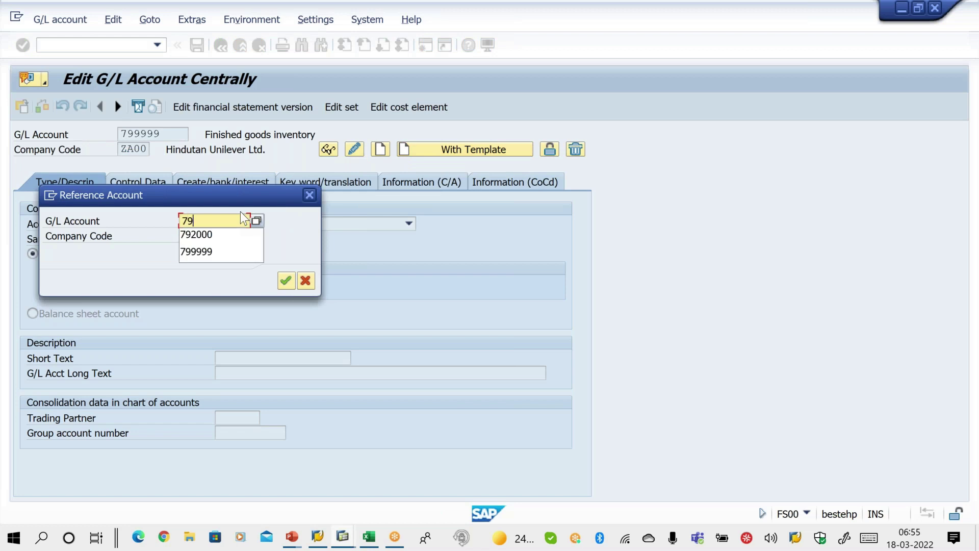
pyautogui.press('Down')
pyautogui.press('Down')
pyautogui.press('Tab')
pyautogui.write('1000')
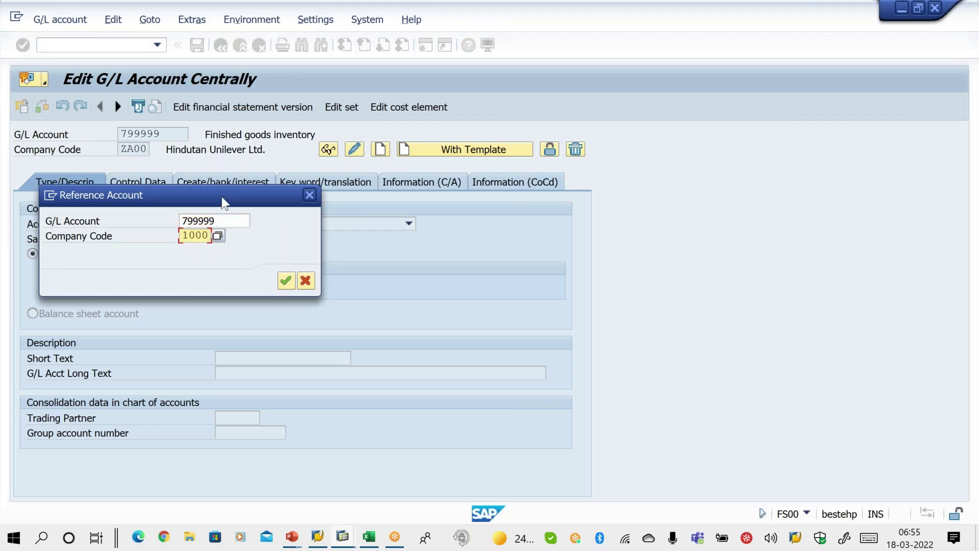
pyautogui.moveTo(225, 197); pyautogui.dragTo(442, 188)
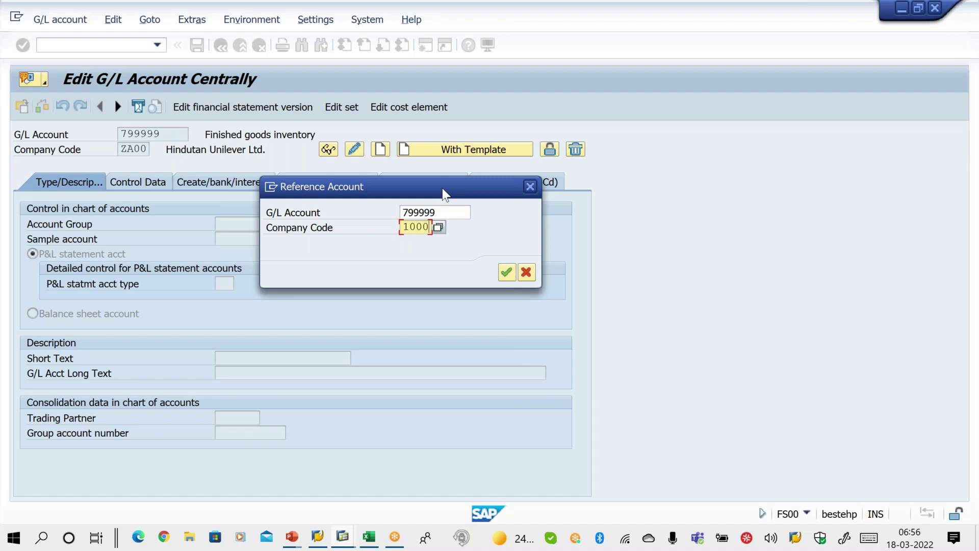
pyautogui.click(506, 272)
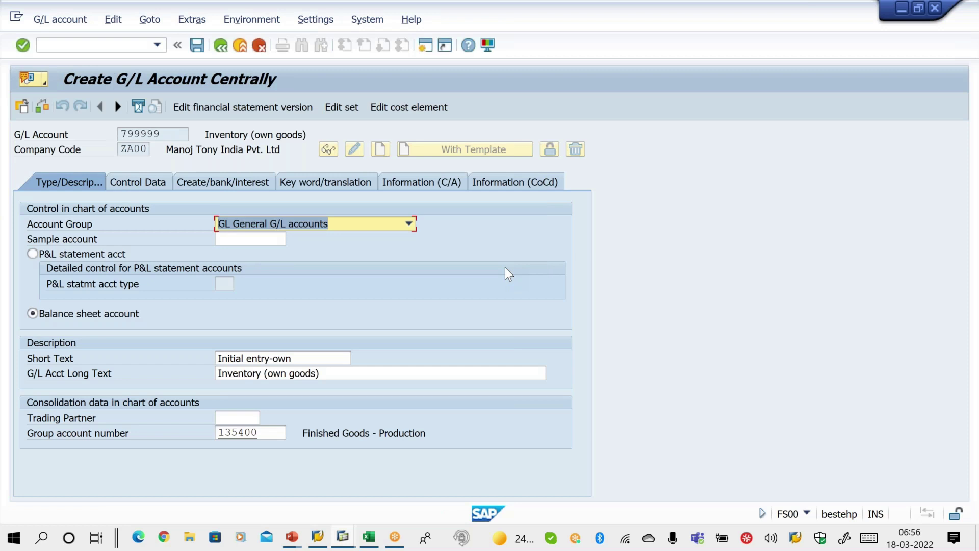
pyautogui.hotkey('ctrl', 's')
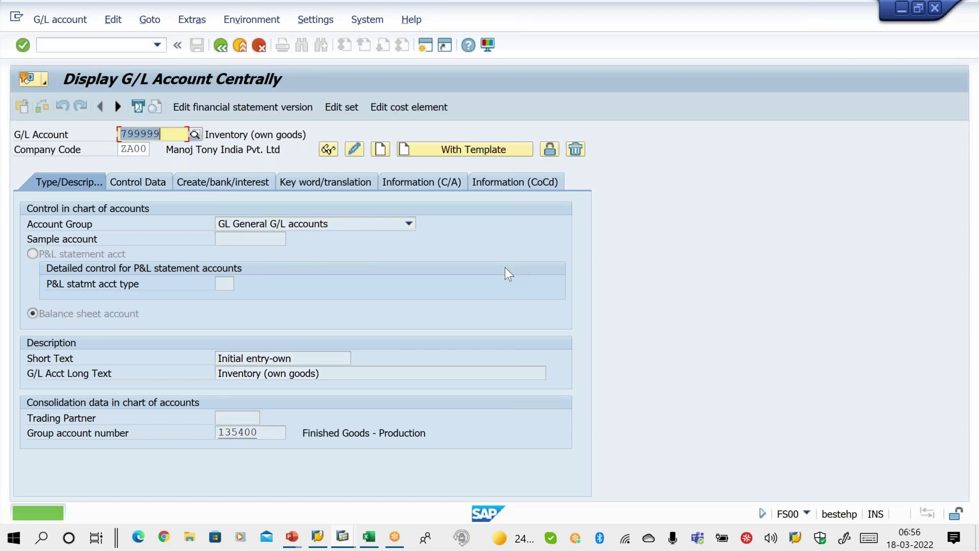
pyautogui.moveTo(336, 539)
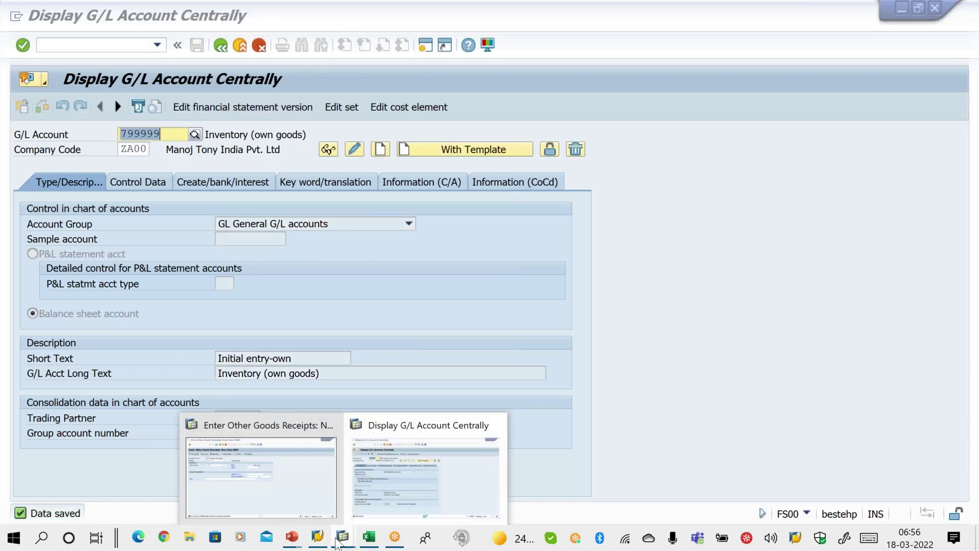
pyautogui.click(299, 506)
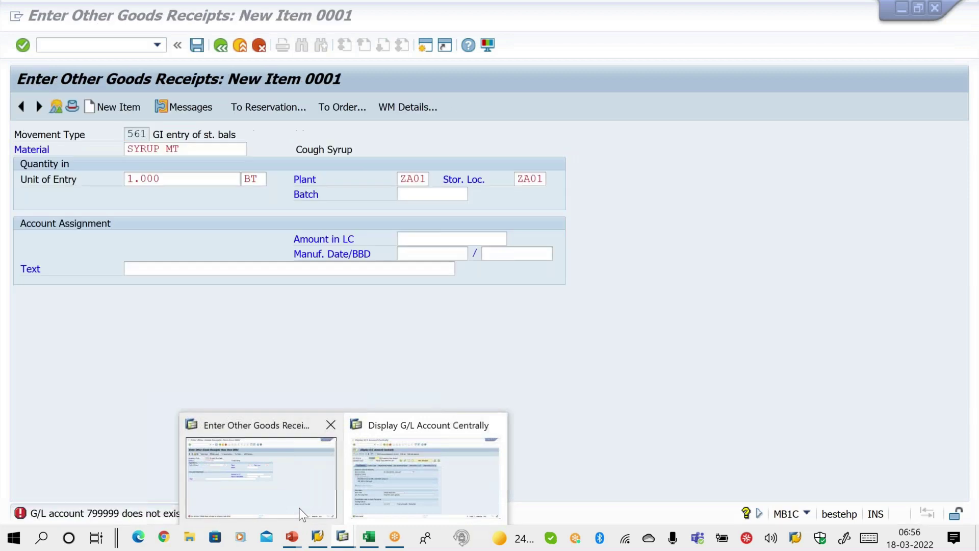
# - Re-validate the SYRUP MT goods receipt item, raising the table 169P error, and reopen the slides
pyautogui.click(411, 240)
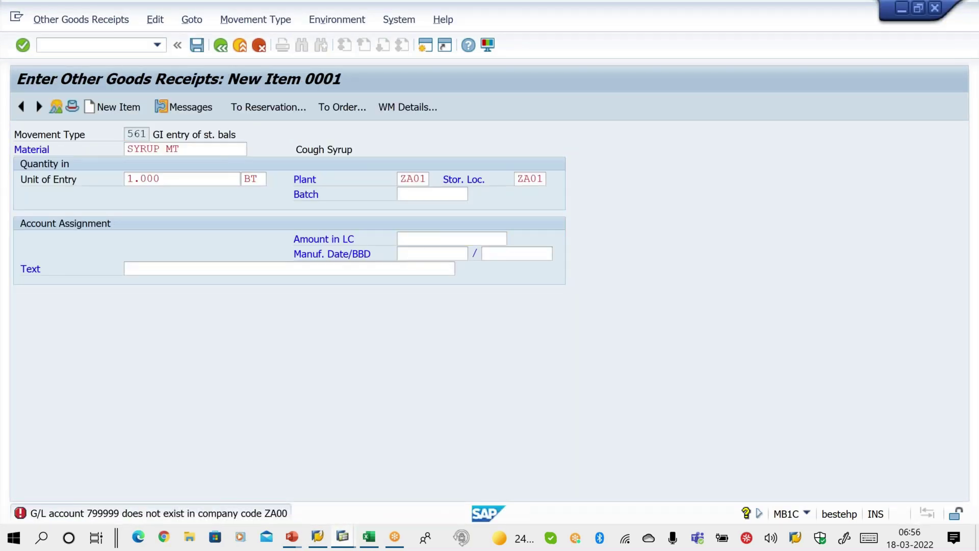
pyautogui.press('Return')
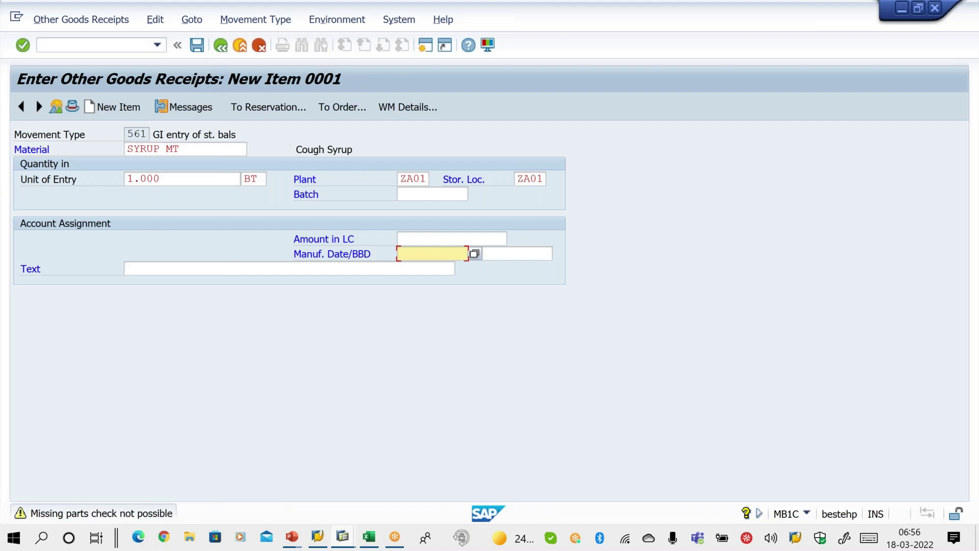
pyautogui.press('Return')
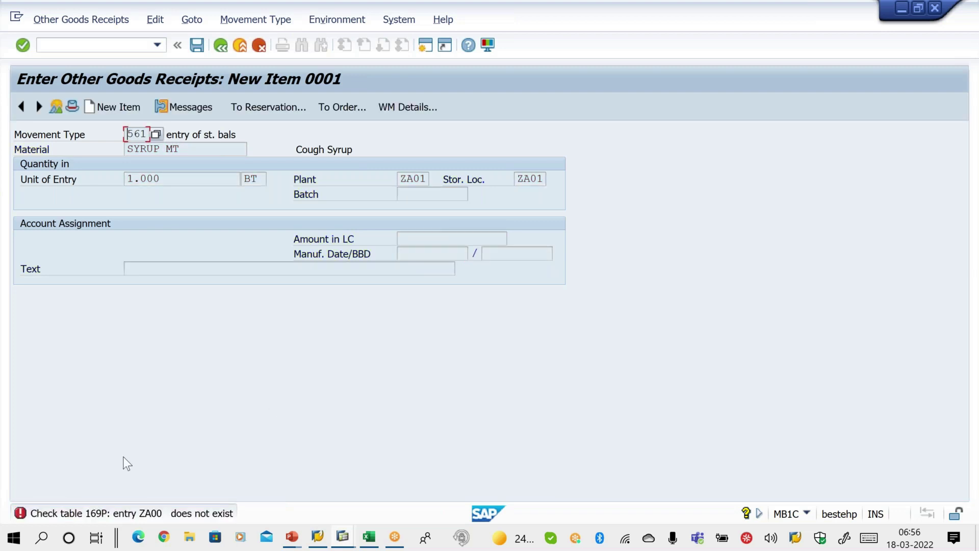
pyautogui.click(292, 542)
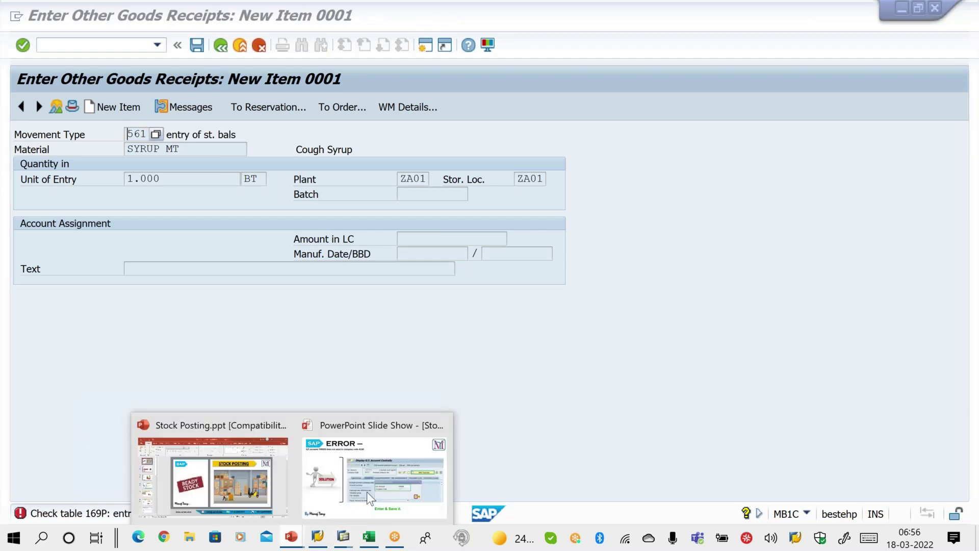
pyautogui.click(380, 484)
# - Advance to the table 169P error slide and circle SM30, T169P and Maintain in red
pyautogui.press('Right')
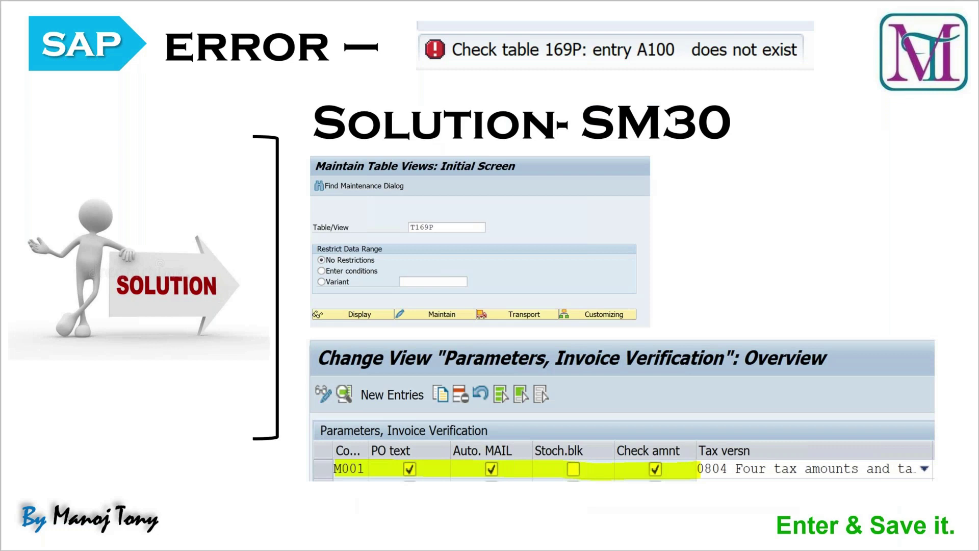
pyautogui.moveTo(716, 91)
pyautogui.mouseDown()
pyautogui.moveTo(645, 76)
pyautogui.moveTo(572, 132)
pyautogui.moveTo(739, 145)
pyautogui.moveTo(731, 79)
pyautogui.mouseUp()
pyautogui.moveTo(431, 208)
pyautogui.mouseDown()
pyautogui.moveTo(401, 237)
pyautogui.moveTo(457, 224)
pyautogui.moveTo(415, 199)
pyautogui.mouseUp()
pyautogui.moveTo(459, 292)
pyautogui.mouseDown()
pyautogui.moveTo(418, 299)
pyautogui.moveTo(464, 278)
pyautogui.mouseUp()
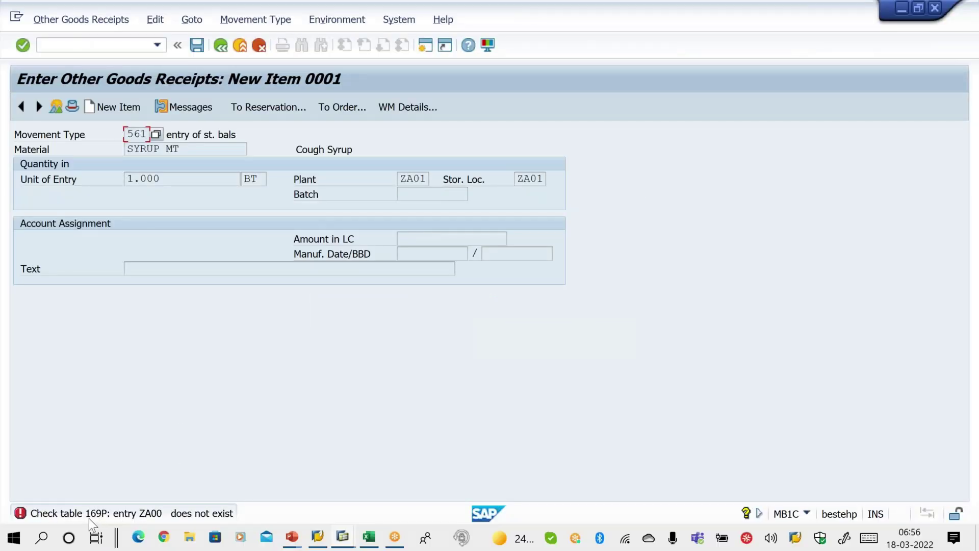
# - Switch to the SAP window and start transaction SM30
pyautogui.moveTo(343, 538)
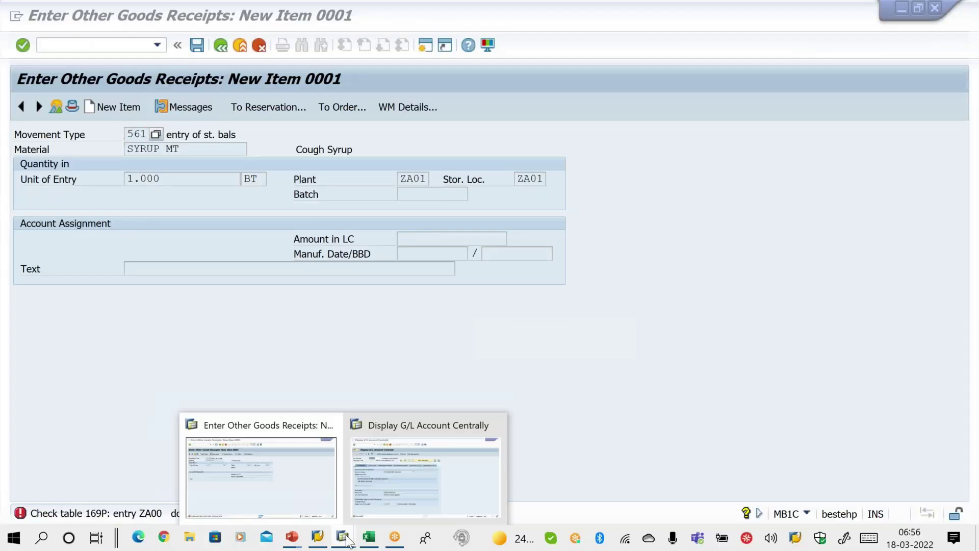
pyautogui.click(420, 488)
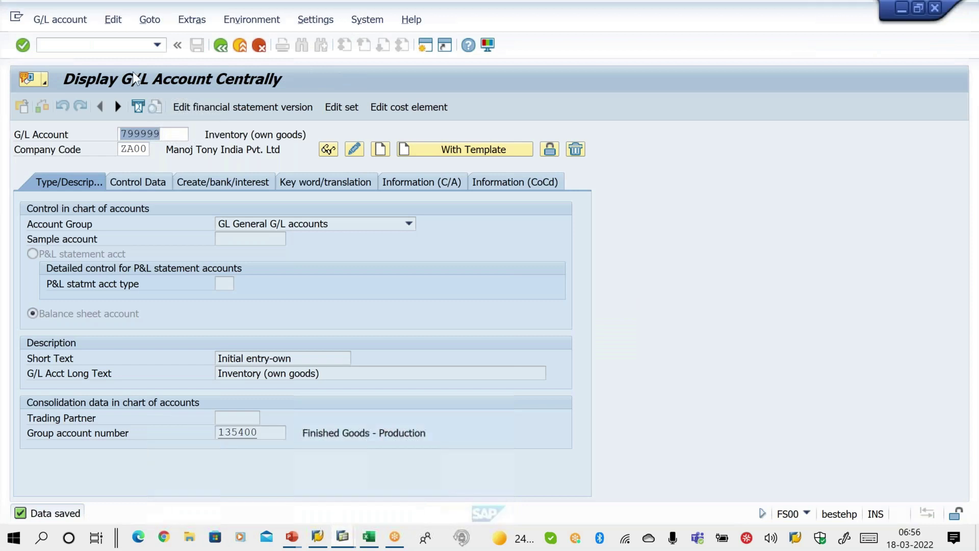
pyautogui.click(115, 49)
pyautogui.write('/NSM30')
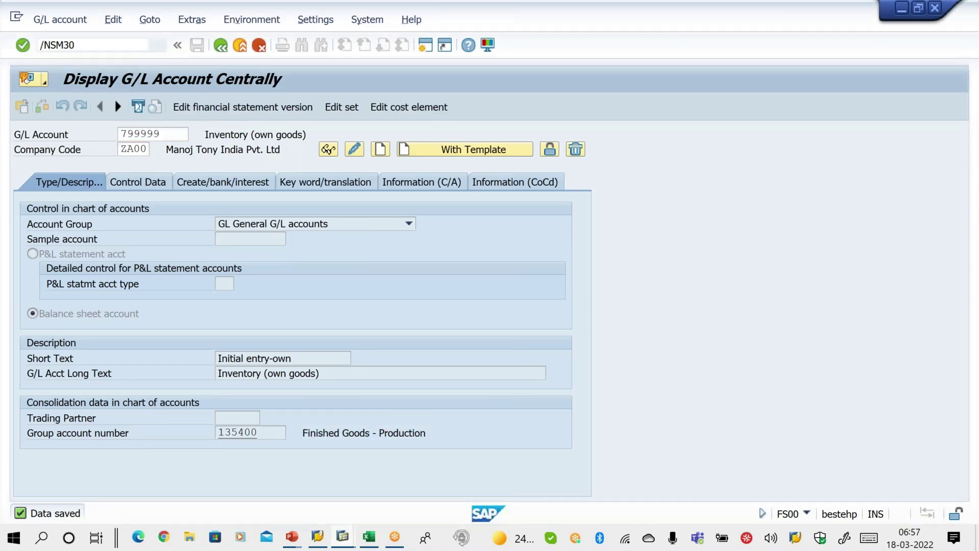
pyautogui.press('Return')
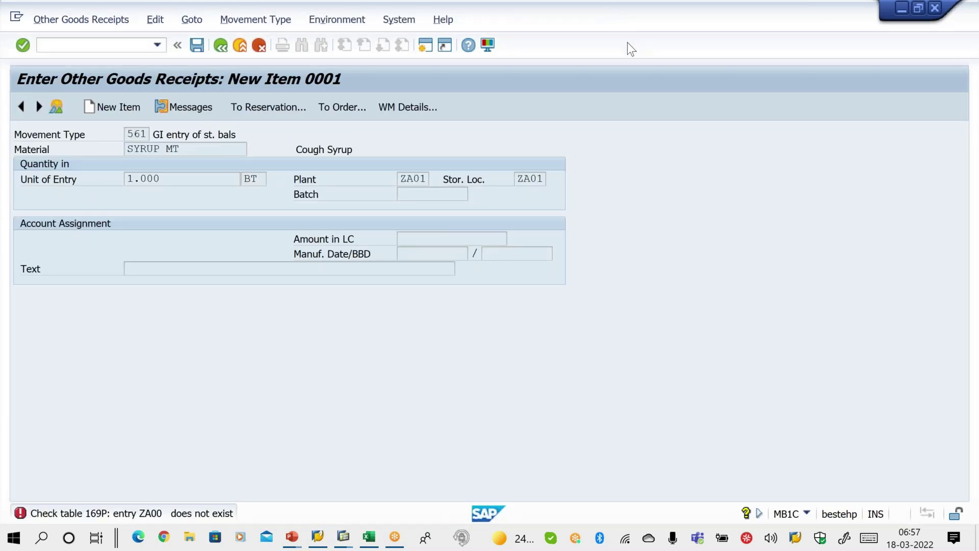
# - Mark 169P in the error message with circles, an arrow and handwritten T169P
pyautogui.moveTo(102, 489)
pyautogui.mouseDown()
pyautogui.moveTo(92, 525)
pyautogui.moveTo(110, 490)
pyautogui.moveTo(214, 423)
pyautogui.moveTo(260, 423)
pyautogui.mouseUp()
pyautogui.moveTo(253, 410)
pyautogui.mouseDown()
pyautogui.moveTo(271, 414)
pyautogui.moveTo(265, 443)
pyautogui.mouseUp()
pyautogui.moveTo(317, 382)
pyautogui.mouseDown()
pyautogui.moveTo(327, 401)
pyautogui.moveTo(333, 380)
pyautogui.moveTo(351, 390)
pyautogui.mouseUp()
pyautogui.moveTo(368, 357)
pyautogui.mouseDown()
pyautogui.moveTo(369, 376)
pyautogui.moveTo(413, 352)
pyautogui.moveTo(406, 414)
pyautogui.mouseUp()
pyautogui.moveTo(414, 321)
pyautogui.mouseDown()
pyautogui.moveTo(381, 439)
pyautogui.moveTo(422, 404)
pyautogui.mouseUp()
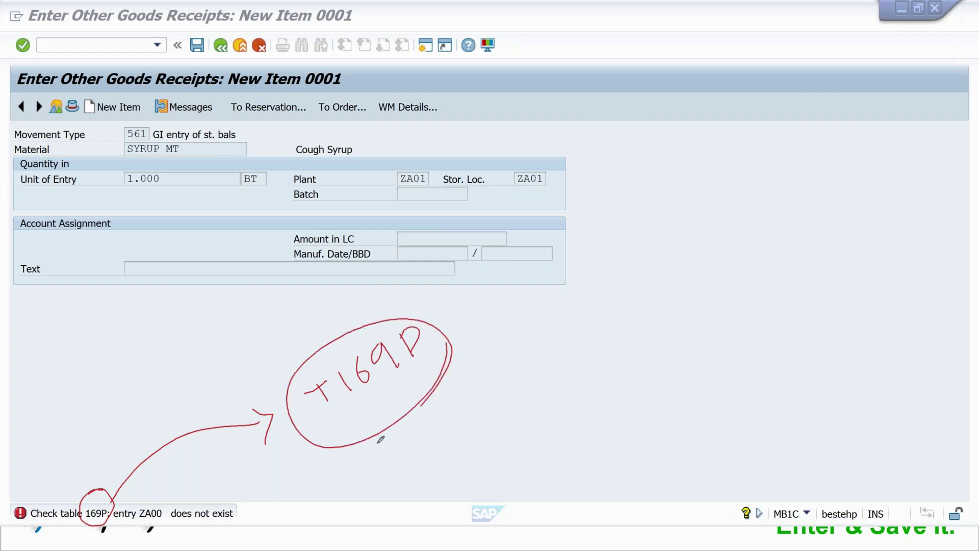
pyautogui.moveTo(97, 508); pyautogui.dragTo(121, 465)
pyautogui.moveTo(328, 363)
pyautogui.mouseDown()
pyautogui.moveTo(300, 394)
pyautogui.moveTo(274, 378)
pyautogui.mouseUp()
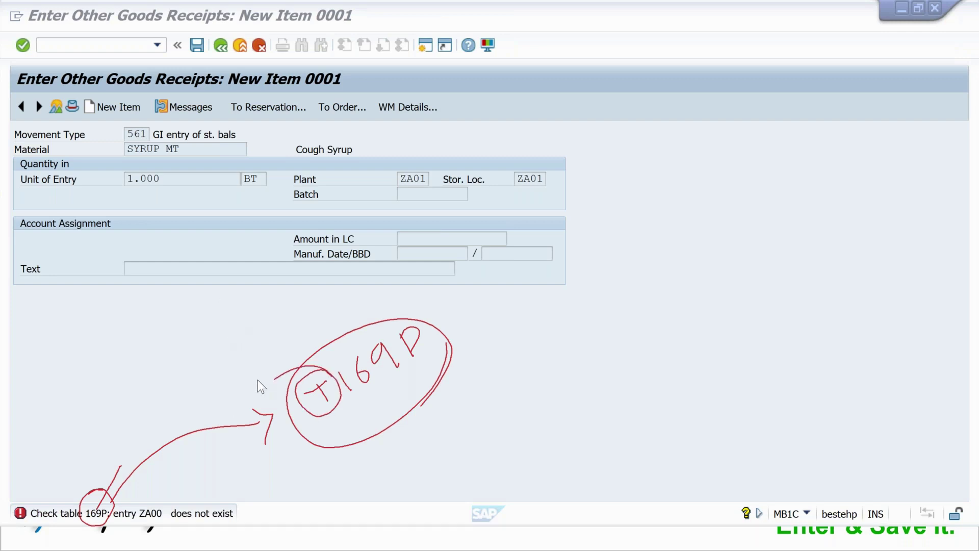
pyautogui.press('Return')
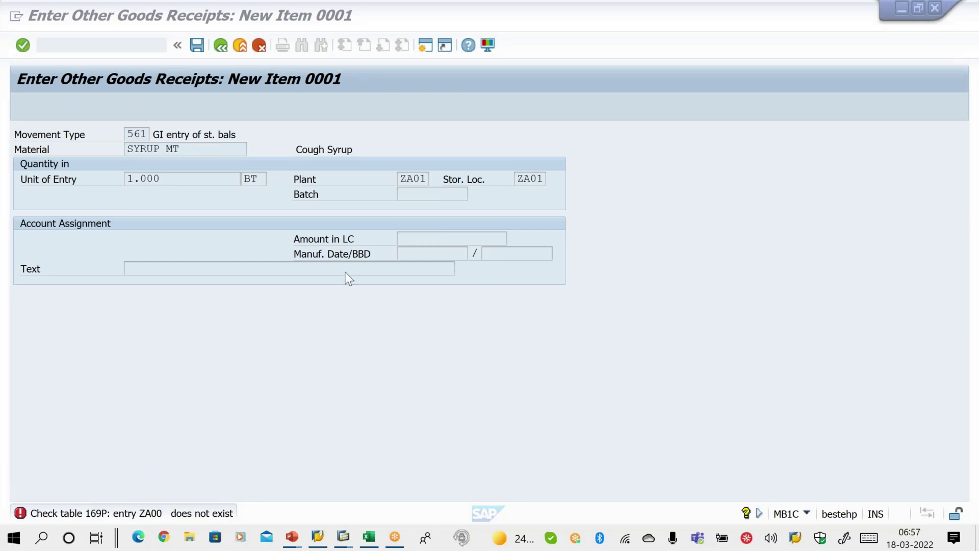
pyautogui.hotkey('alt', 'Tab')
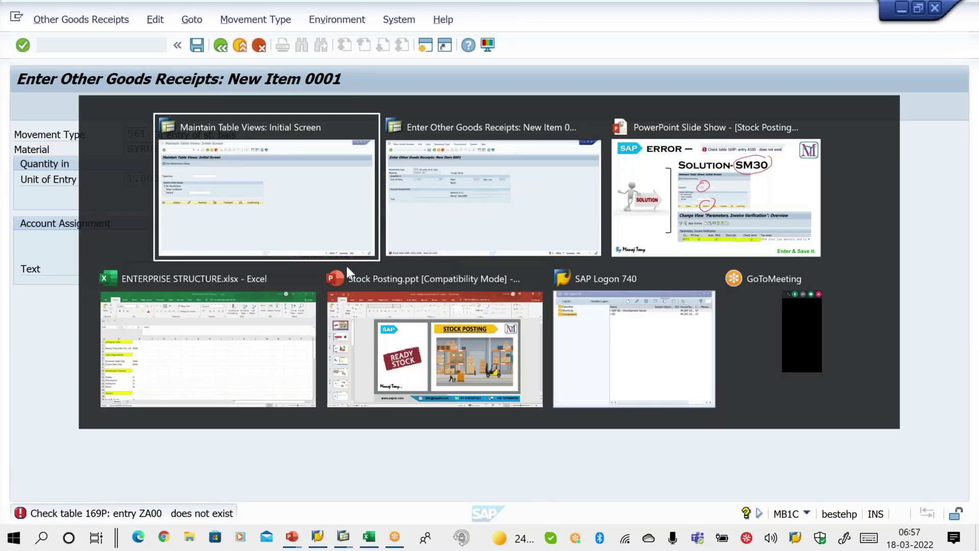
# - Open table T169P for maintenance in SM30 and widen its company code column
pyautogui.click(188, 162)
pyautogui.click(190, 163)
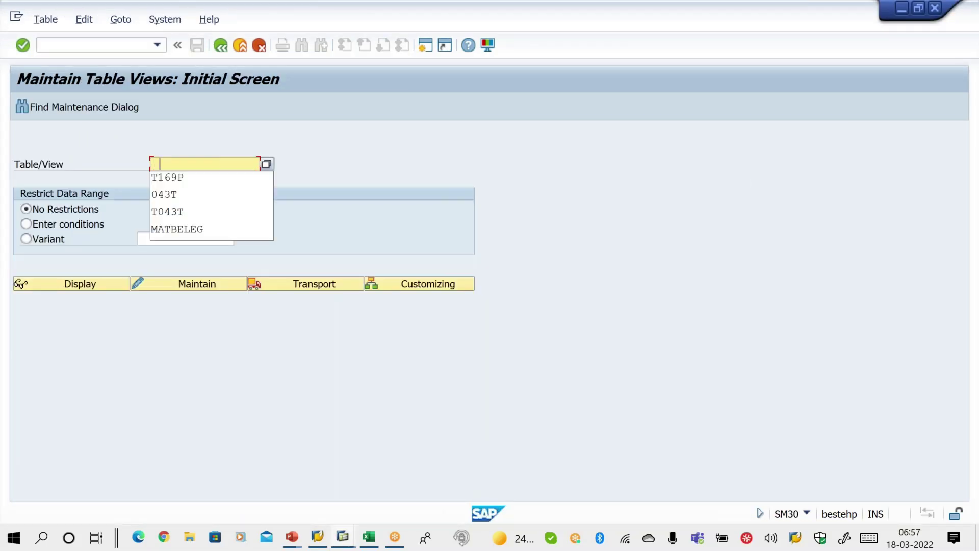
pyautogui.click(194, 184)
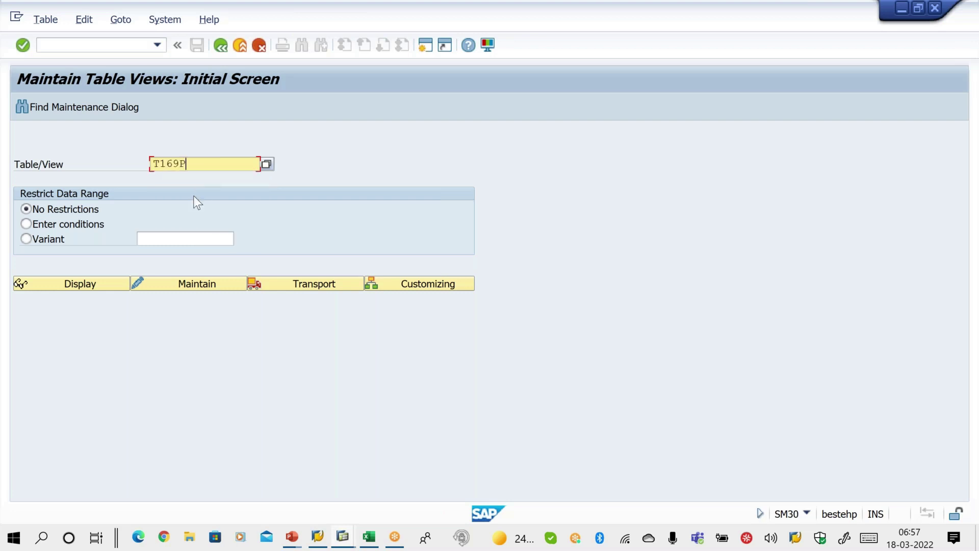
pyautogui.click(193, 283)
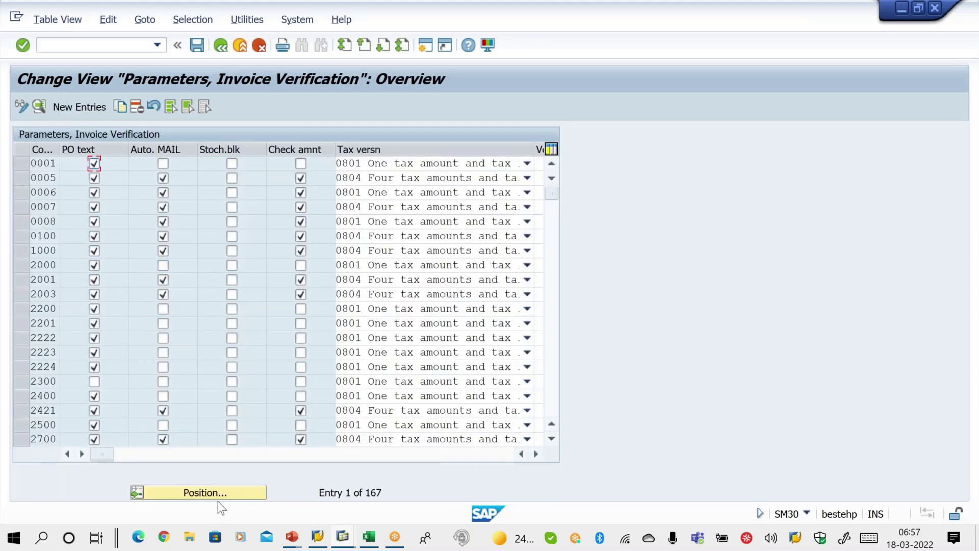
pyautogui.moveTo(59, 148); pyautogui.dragTo(85, 148)
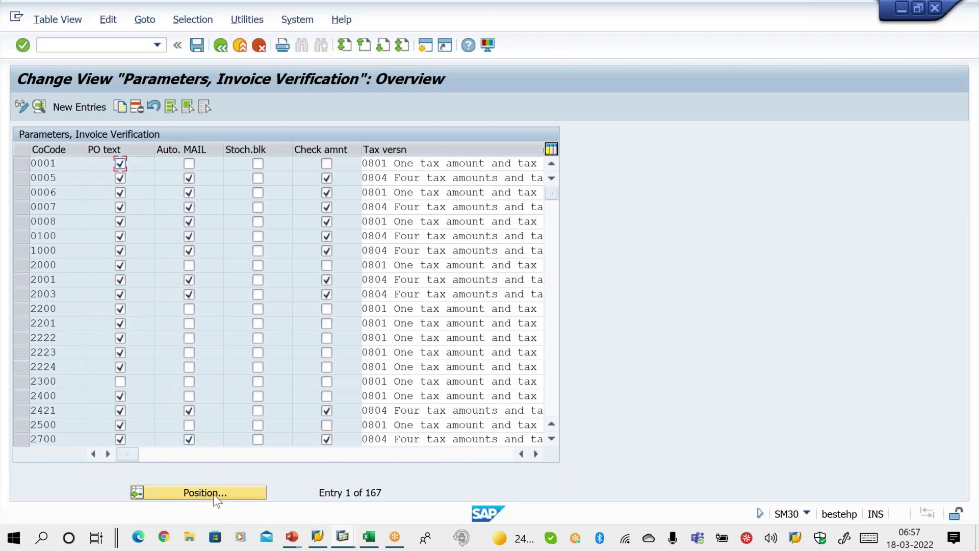
# - Position the T169P list to ZA00, then to company code 1000's entry
pyautogui.click(204, 491)
pyautogui.write('ZA00')
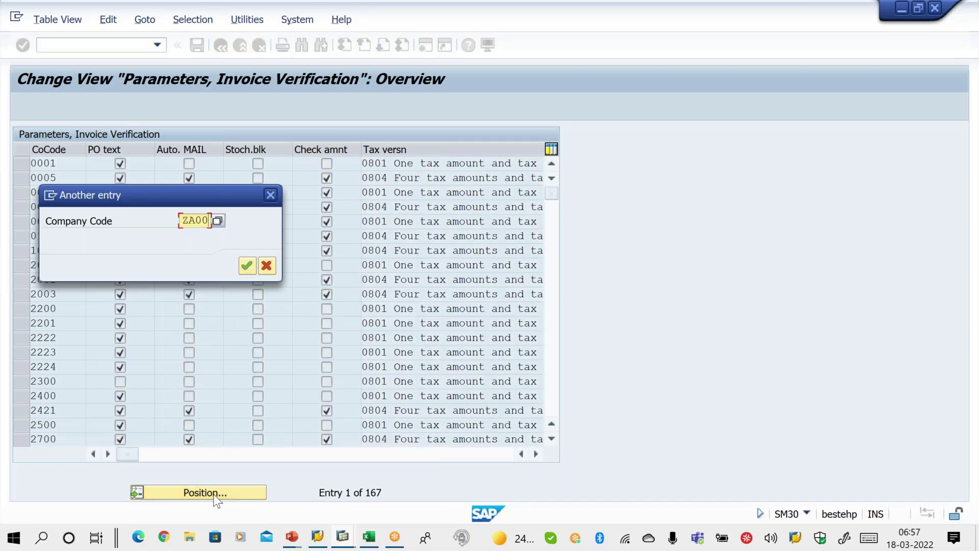
pyautogui.press('Return')
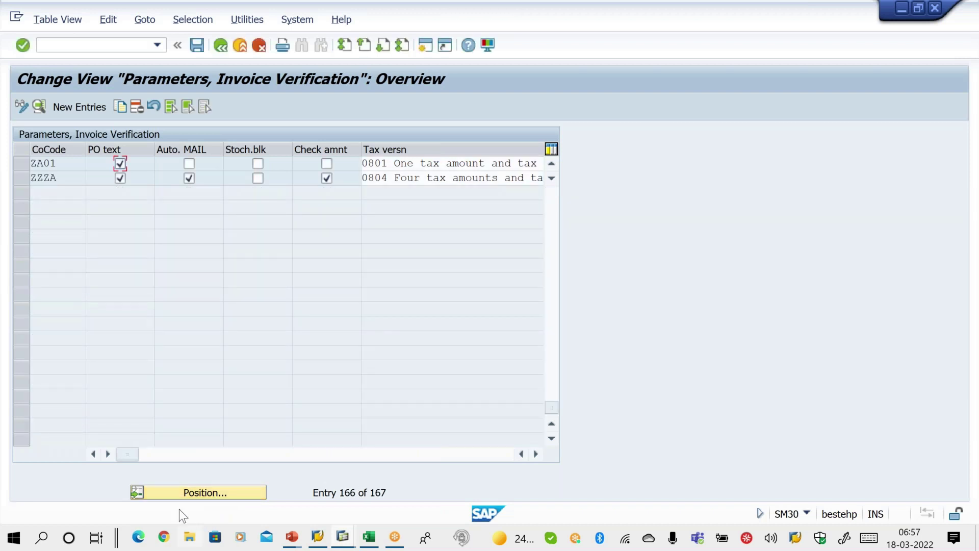
pyautogui.click(203, 494)
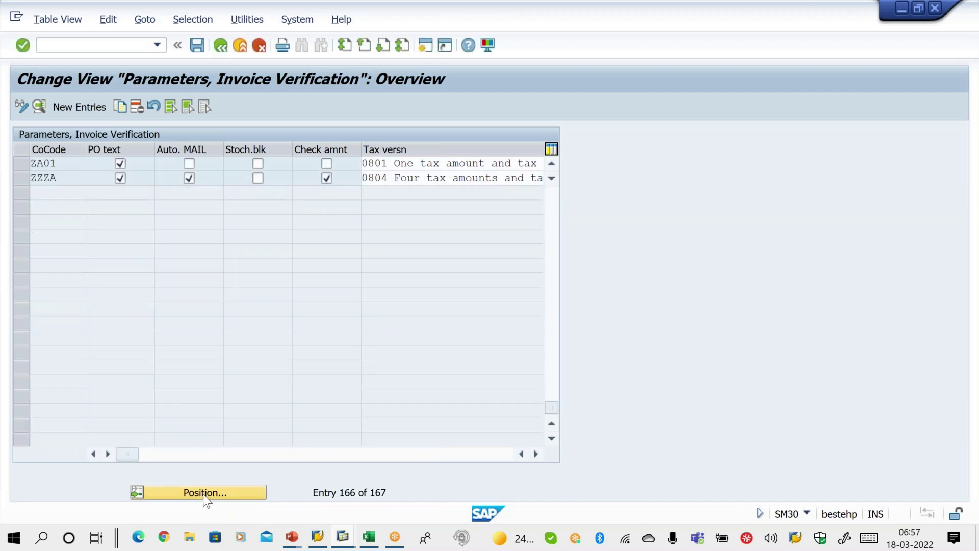
pyautogui.write('1000')
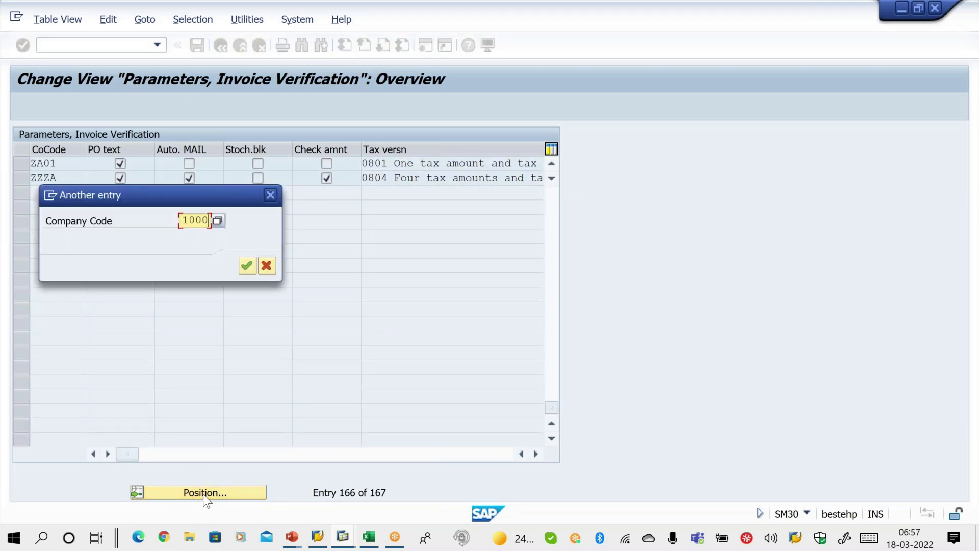
pyautogui.press('Return')
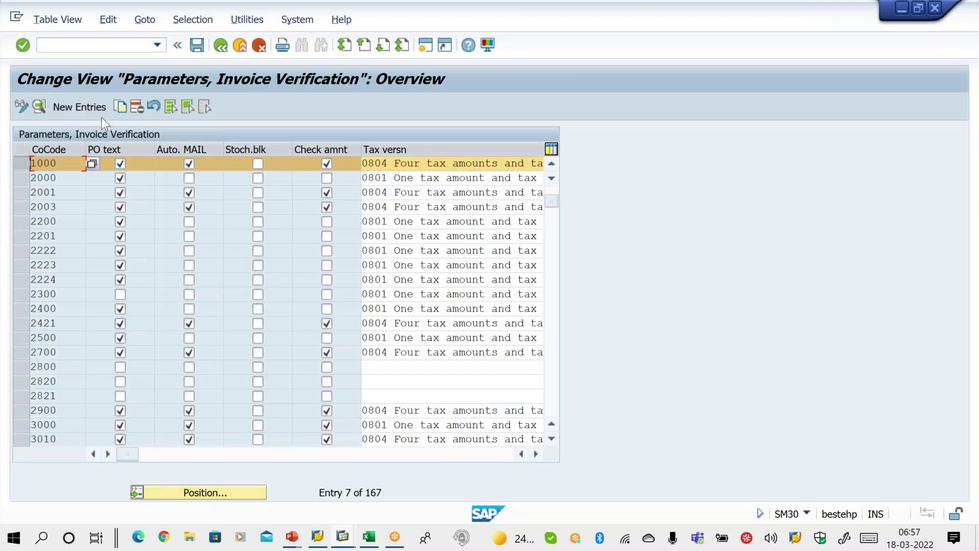
# - Copy company code 1000's entry as ZA00 and save it under a customizing request
pyautogui.click(119, 111)
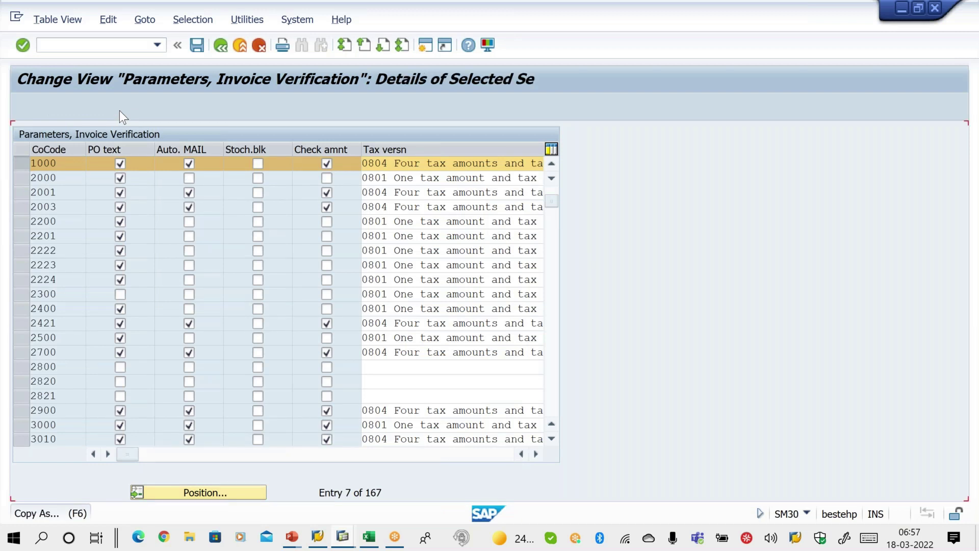
pyautogui.write('ZA')
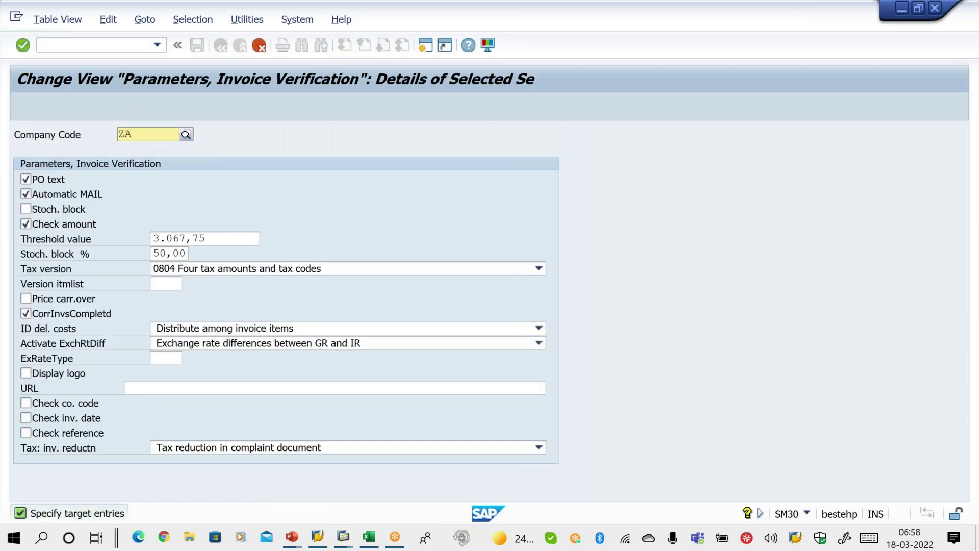
pyautogui.write('00')
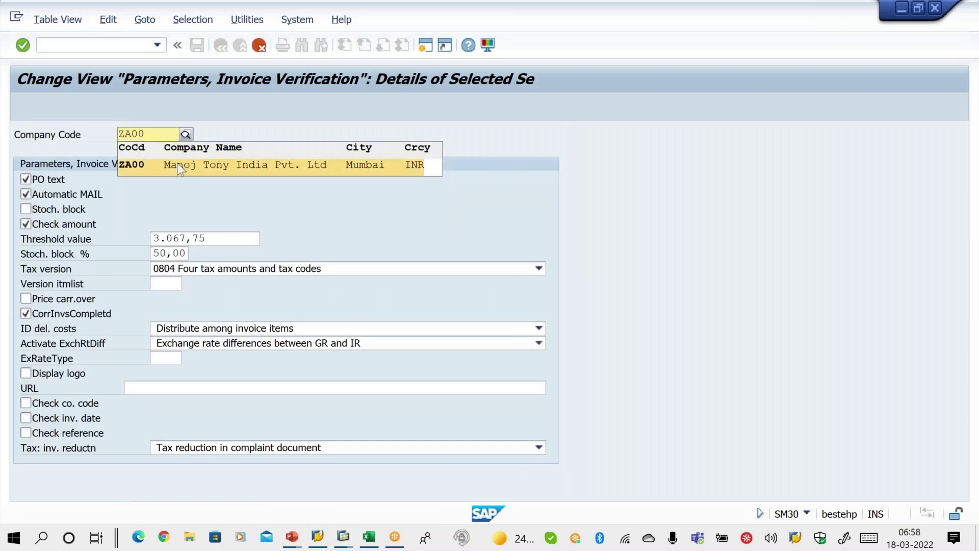
pyautogui.click(182, 166)
pyautogui.press('Return')
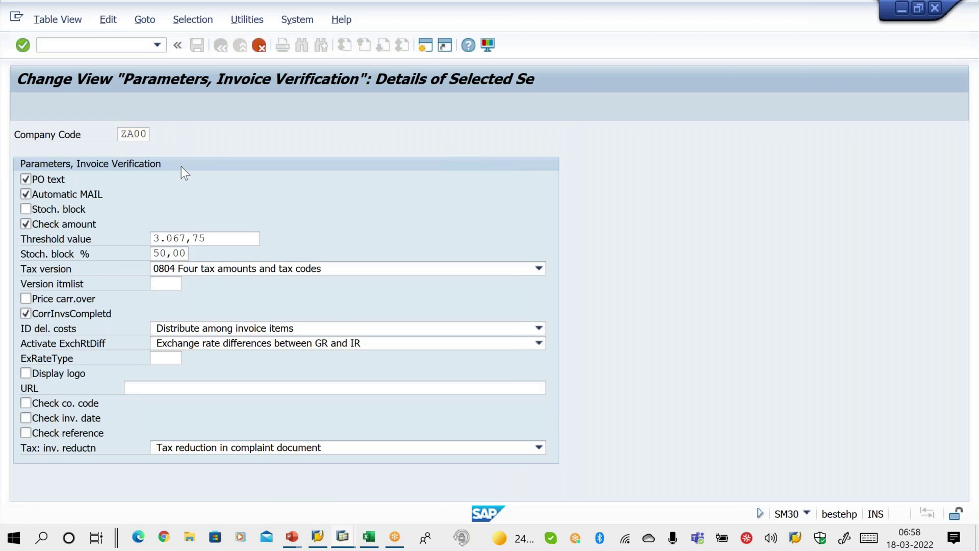
pyautogui.press('Return')
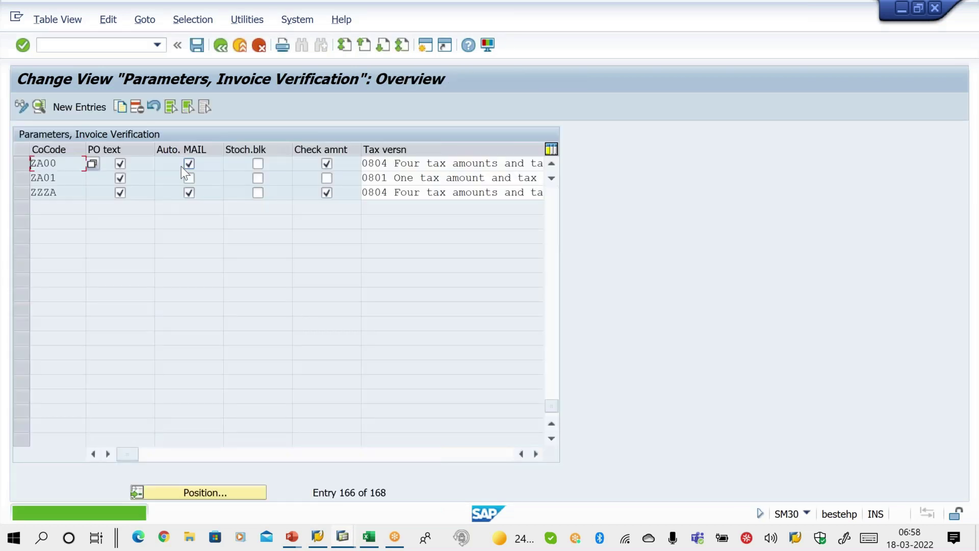
pyautogui.hotkey('ctrl', 's')
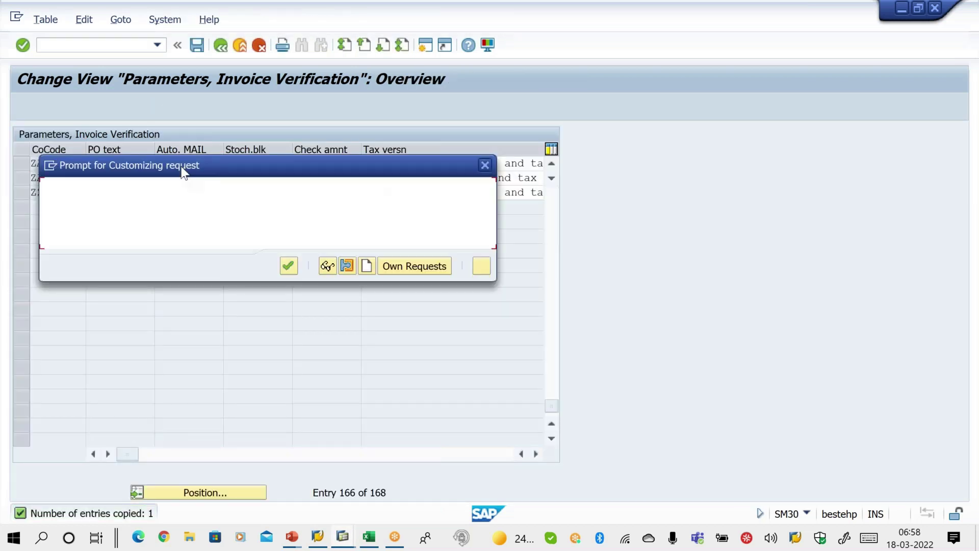
pyautogui.click(292, 264)
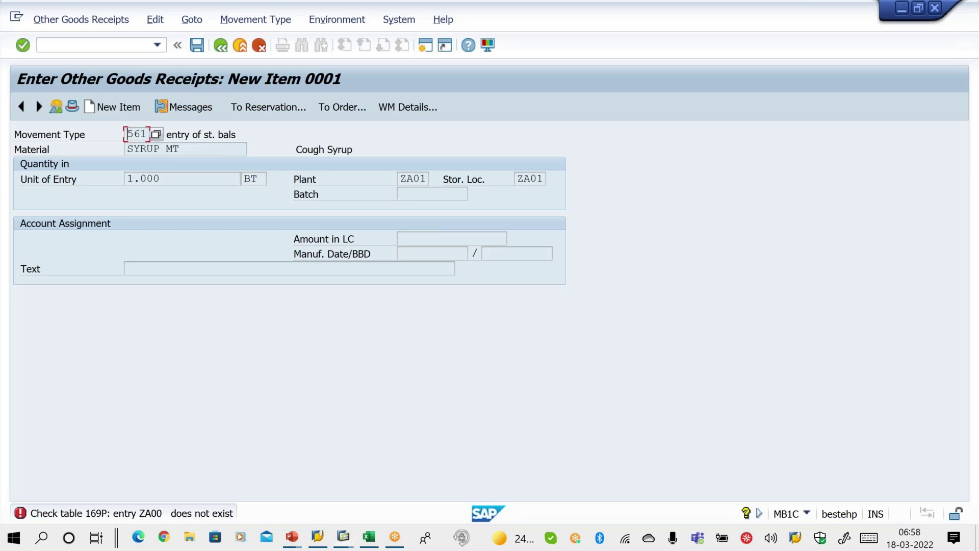
# - Retry posting the 561 receipt, then advance the slides to the G/L account 792000 error
pyautogui.press('Return')
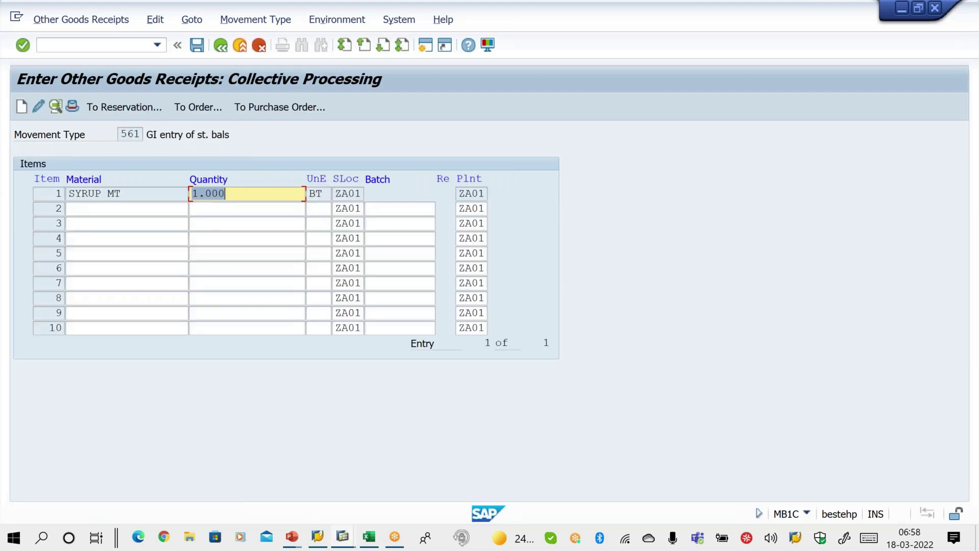
pyautogui.click(195, 47)
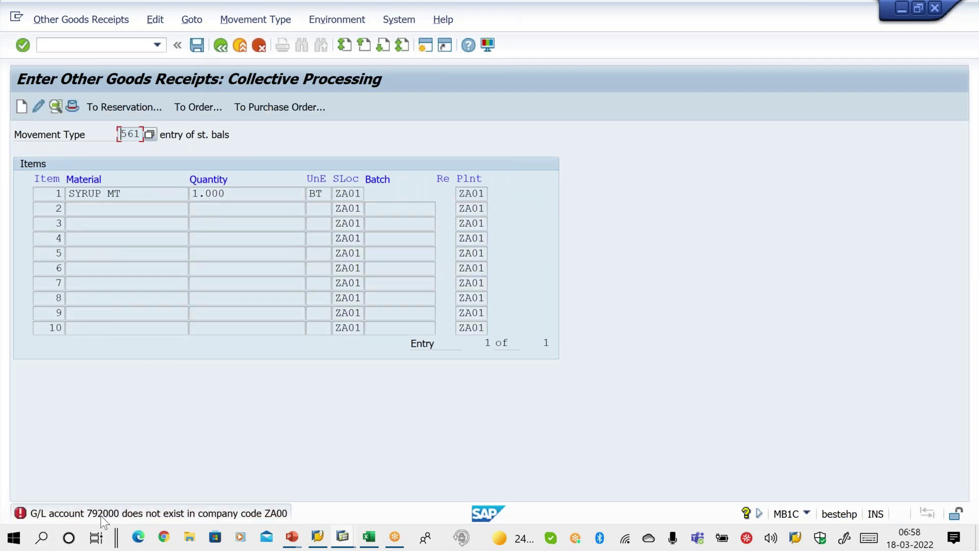
pyautogui.click(292, 536)
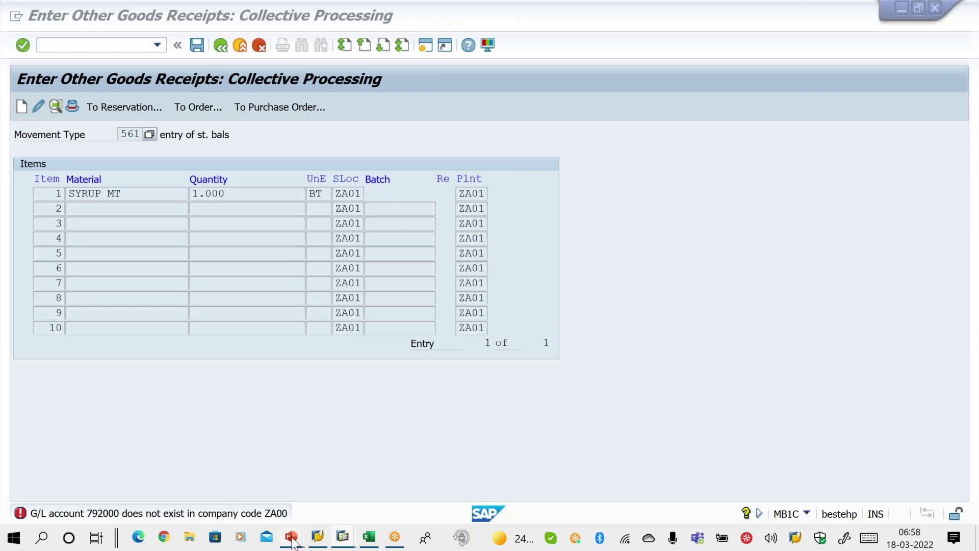
pyautogui.click(377, 486)
pyautogui.press('Right')
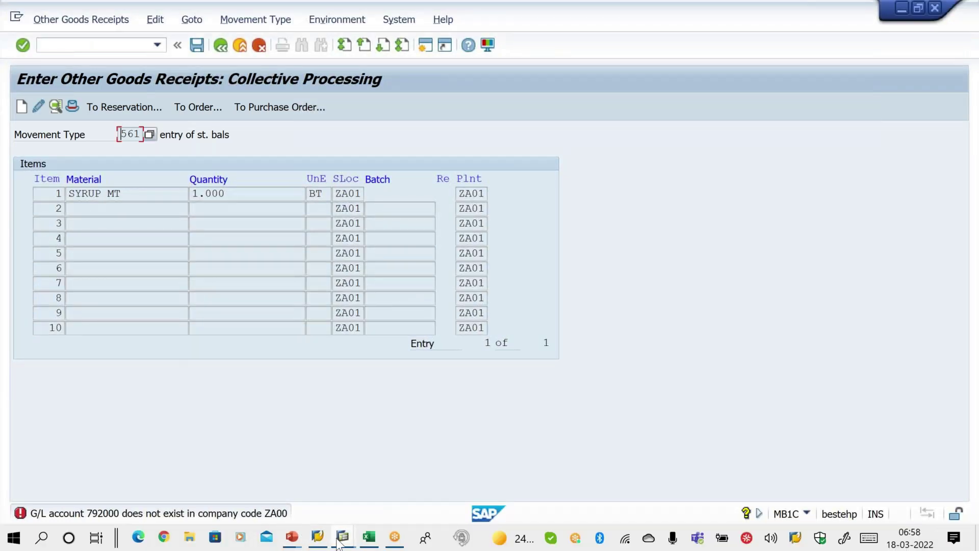
# - Open FS00 and enter G/L account 792000 for company code ZA00
pyautogui.moveTo(343, 537)
pyautogui.click(427, 498)
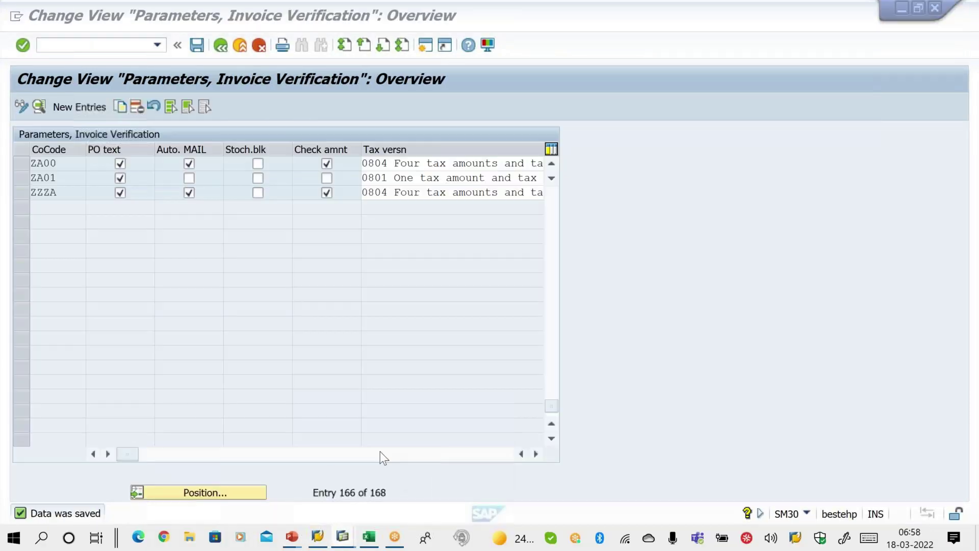
pyautogui.click(115, 48)
pyautogui.write('/NFS00')
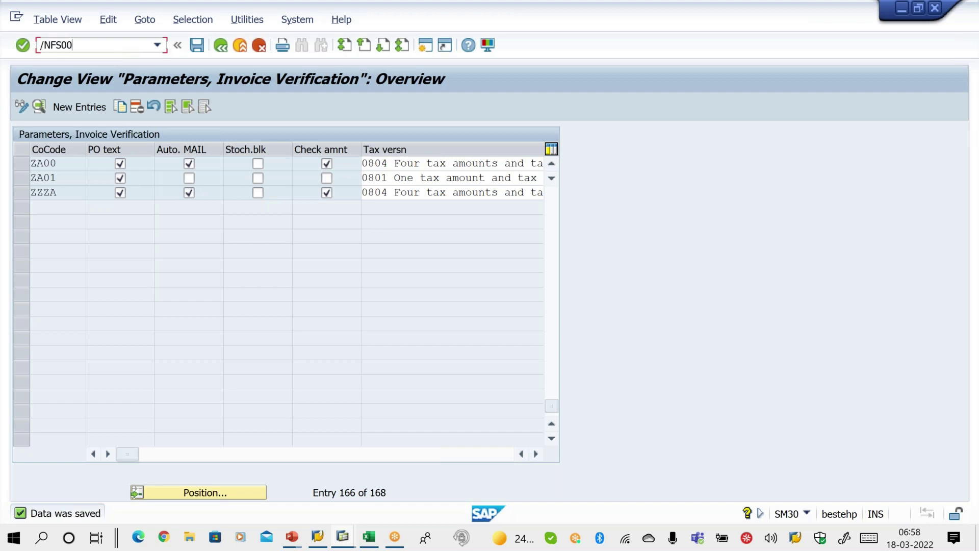
pyautogui.press('Return')
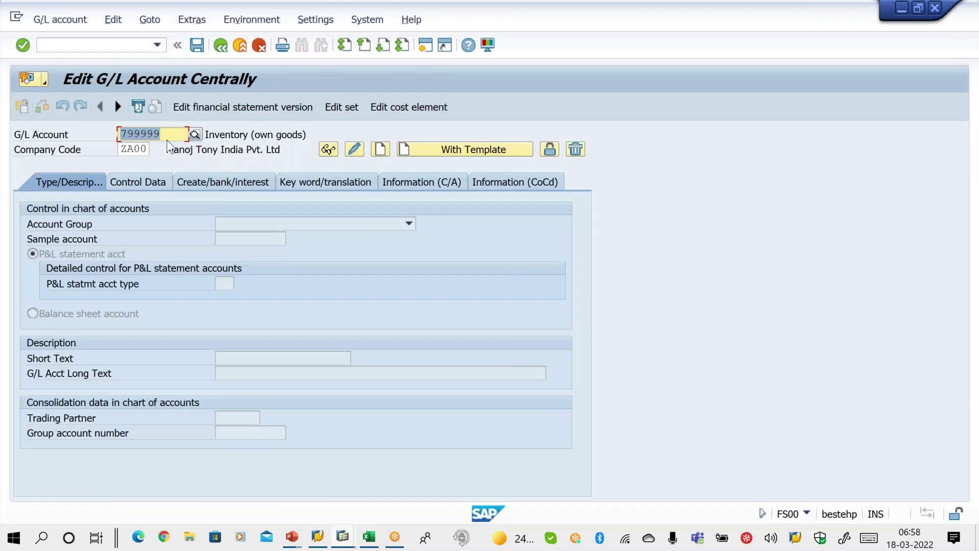
pyautogui.press('BackSpace')
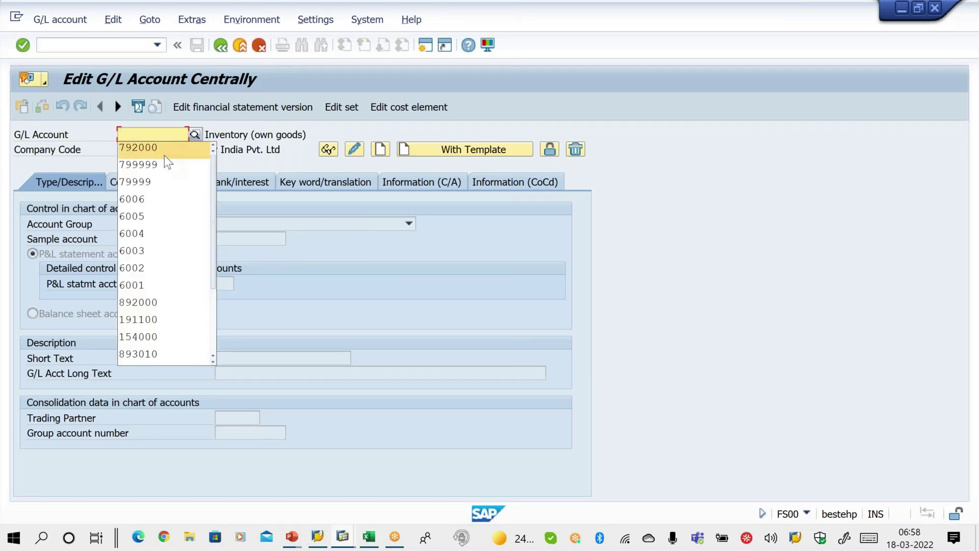
pyautogui.click(165, 153)
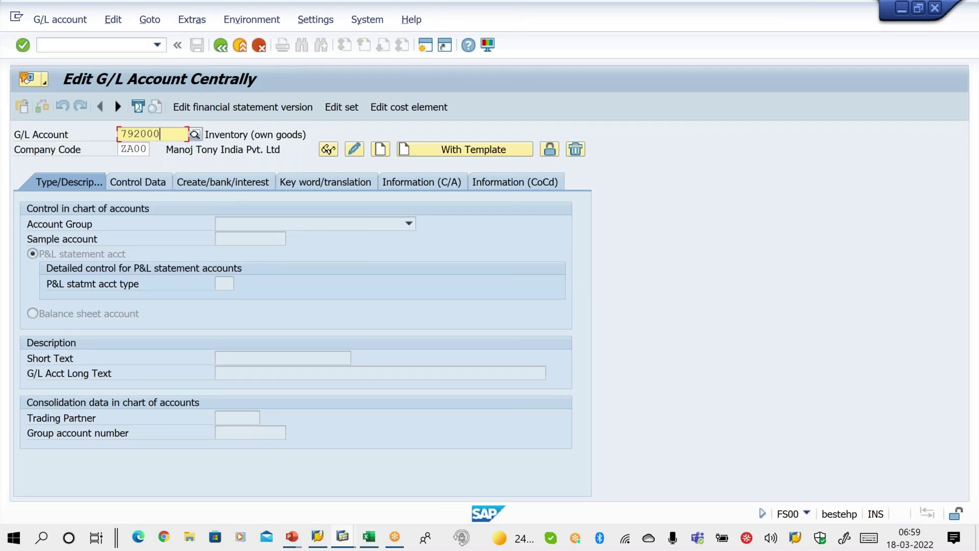
# - Create 792000 from reference account 792000 in company code 1000, save, and return to MB1C
pyautogui.click(461, 150)
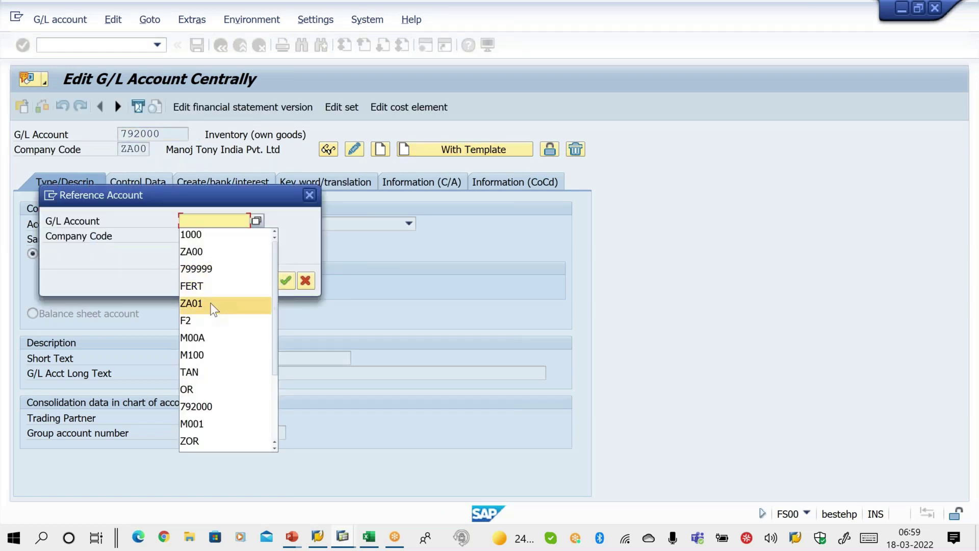
pyautogui.click(222, 406)
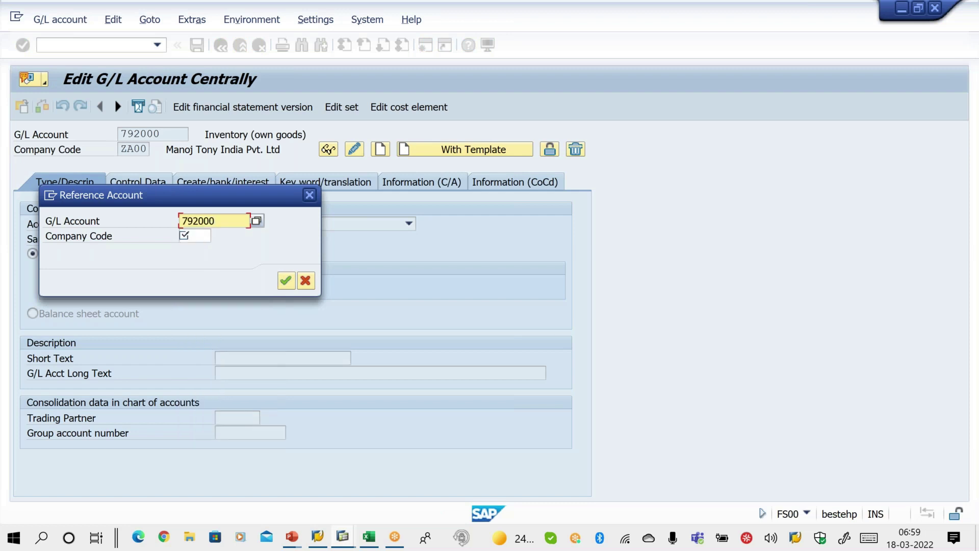
pyautogui.click(185, 235)
pyautogui.write('1000')
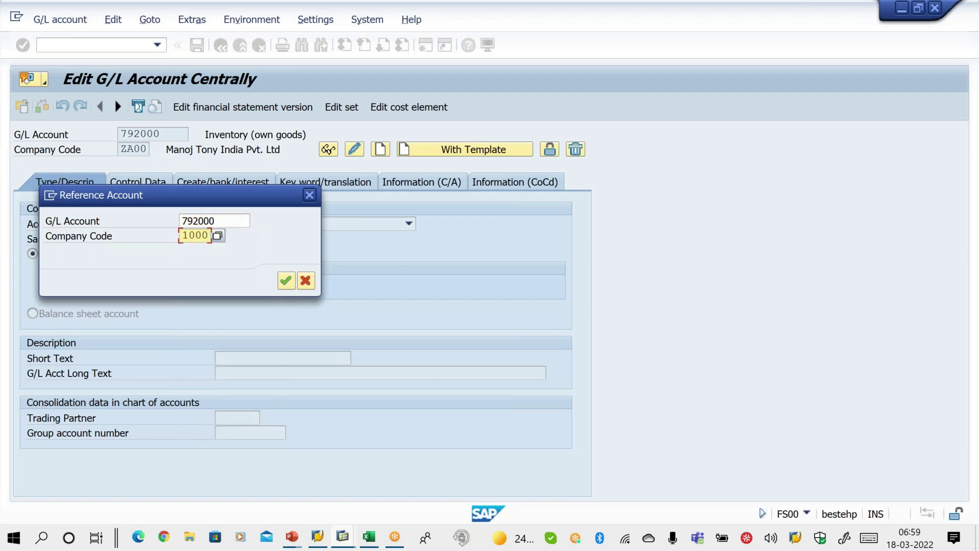
pyautogui.press('Return')
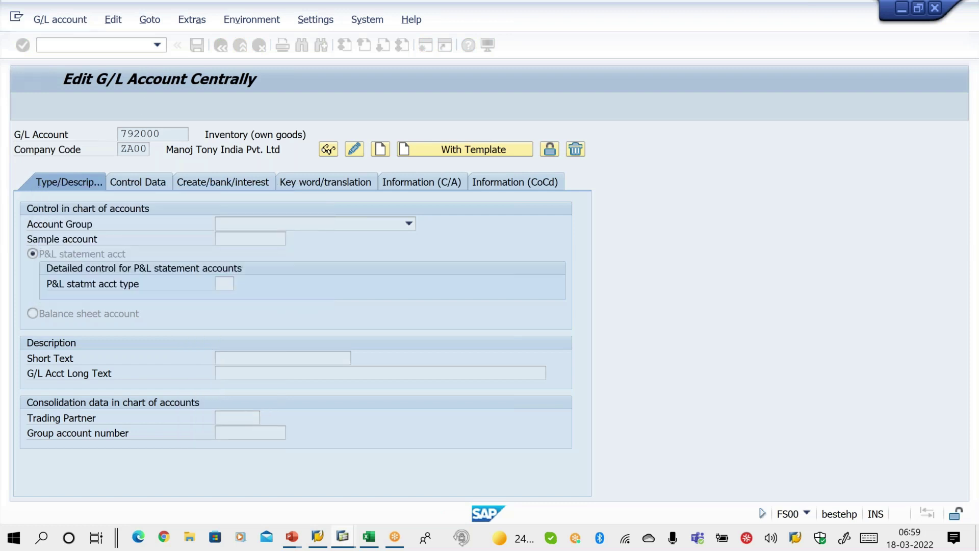
pyautogui.hotkey('ctrl', 's')
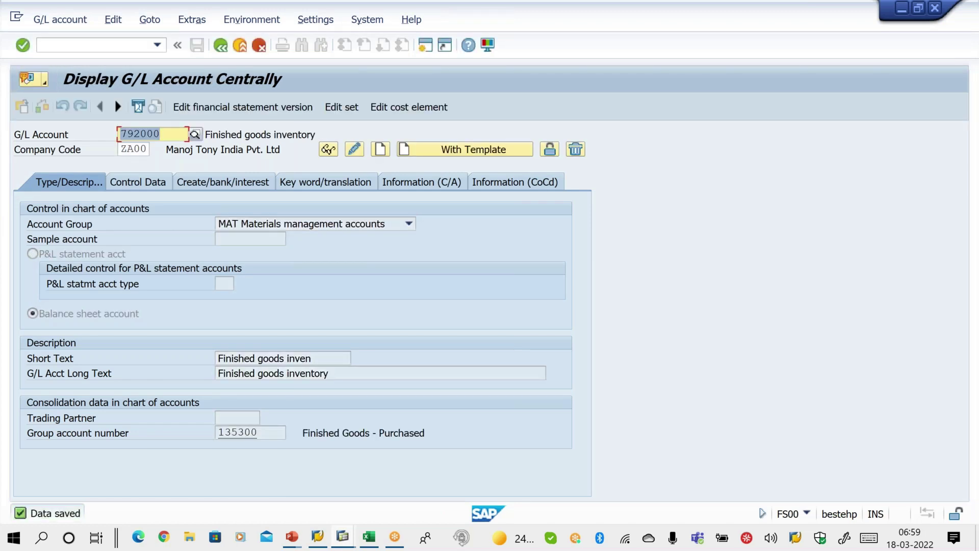
pyautogui.hotkey('alt', 'Tab')
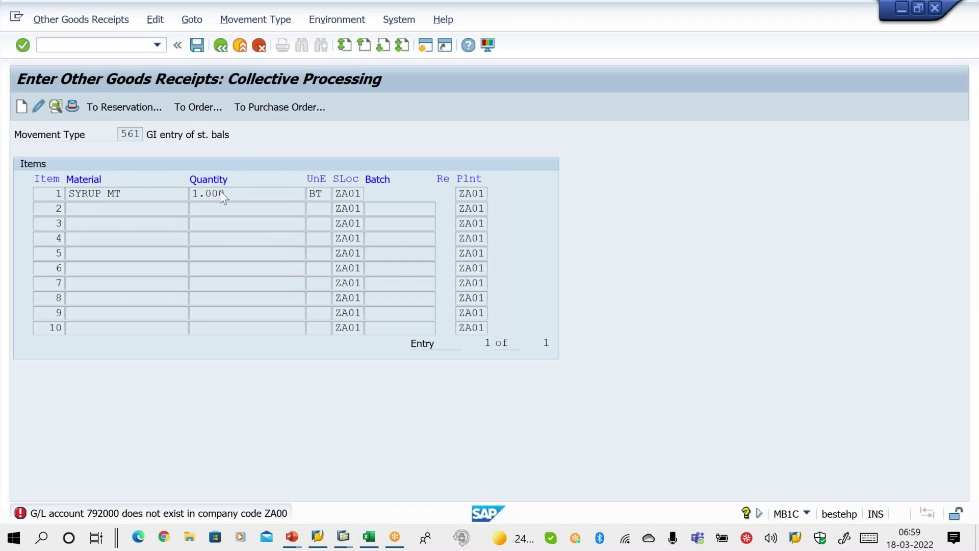
# - Recheck the receipt item, highlight the FBN1 interval 49 error, and bring up the slide show
pyautogui.click(219, 194)
pyautogui.hotkey('ctrl', 's')
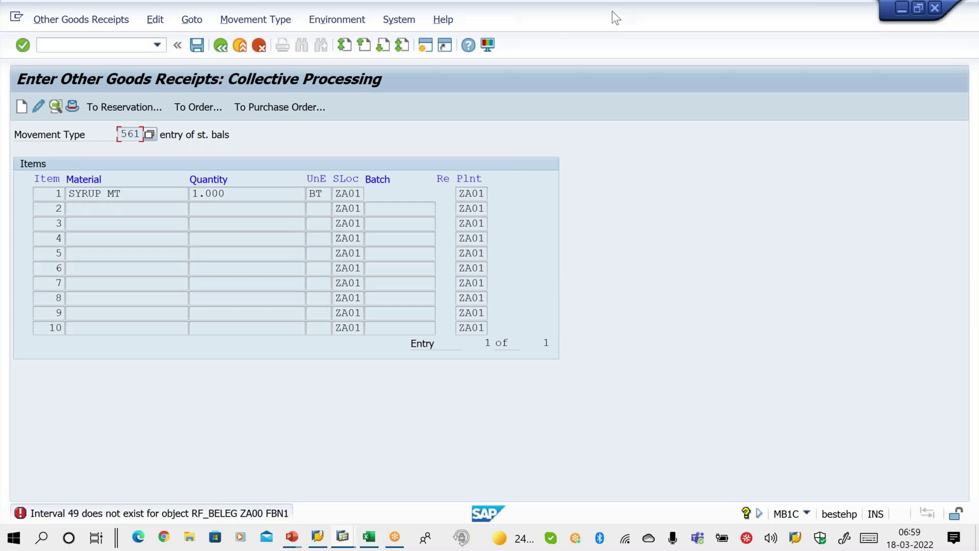
pyautogui.moveTo(291, 492)
pyautogui.mouseDown()
pyautogui.moveTo(269, 520)
pyautogui.moveTo(298, 485)
pyautogui.moveTo(286, 533)
pyautogui.moveTo(305, 512)
pyautogui.mouseUp()
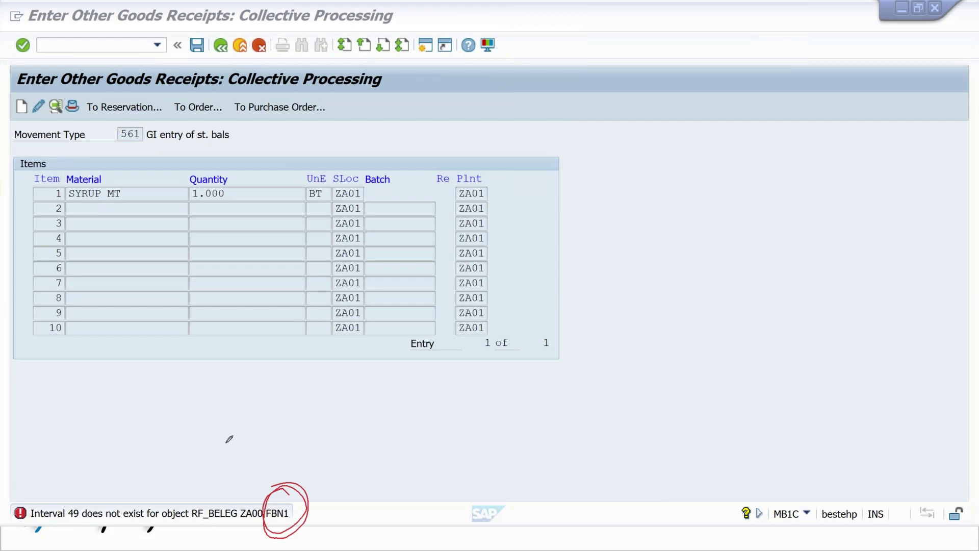
pyautogui.press('Escape')
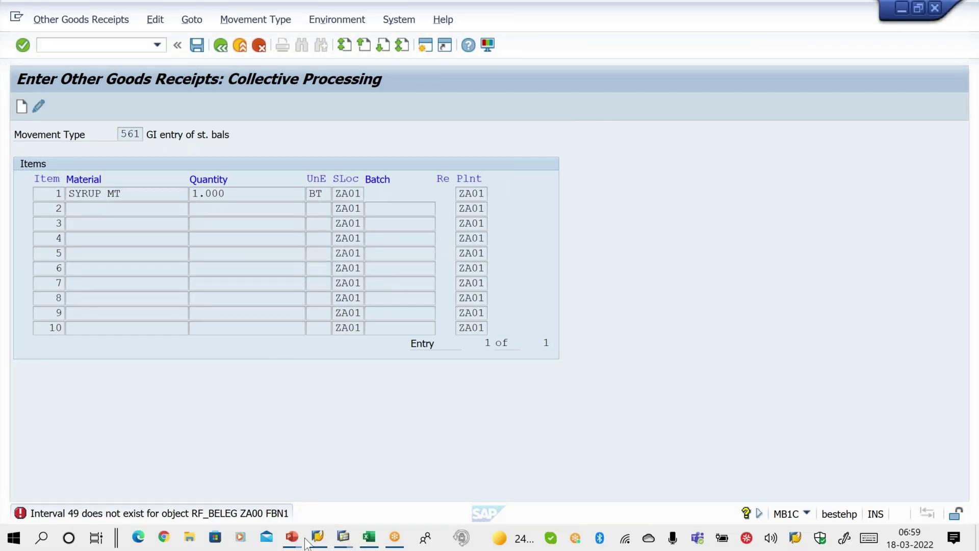
pyautogui.moveTo(293, 543)
pyautogui.click(375, 472)
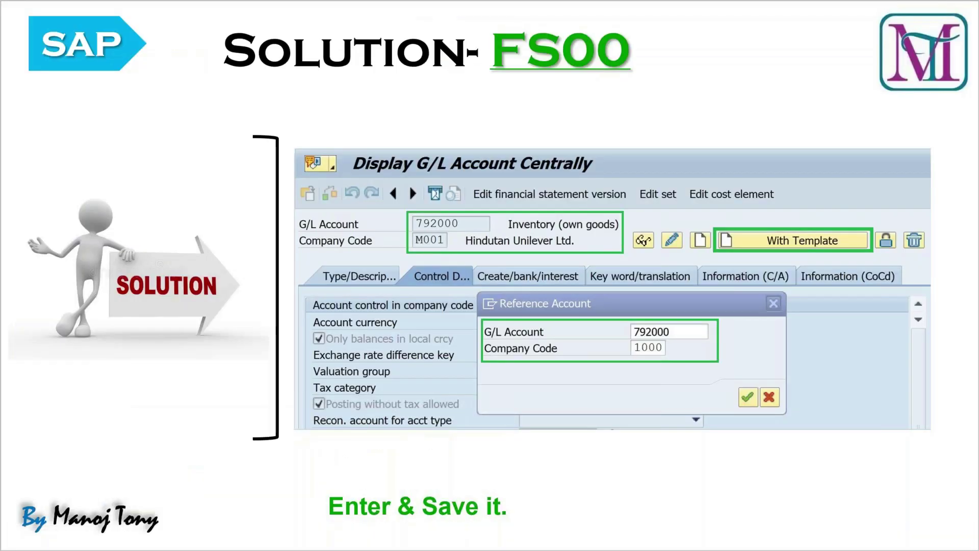
# - Advance the slide show to the slide explaining the interval 49 error
pyautogui.press('Right')
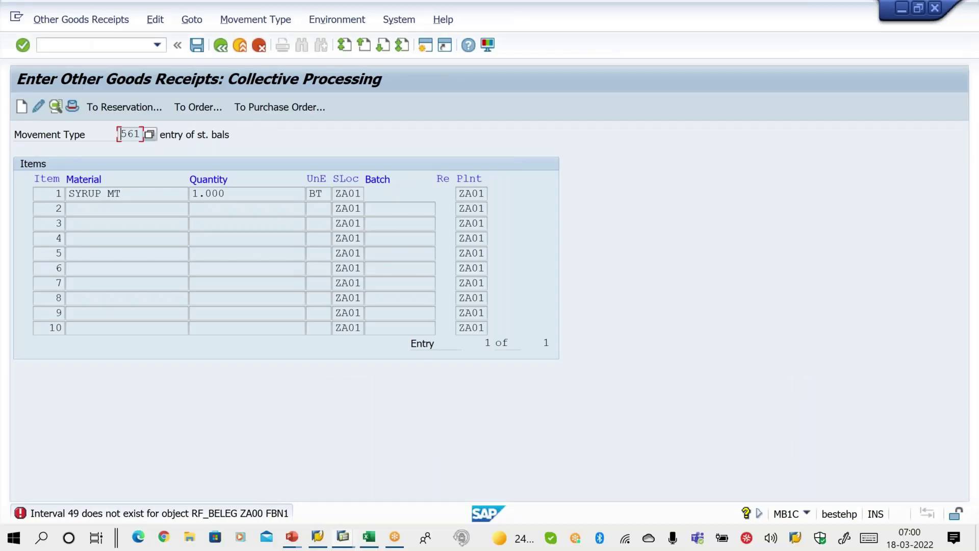
# - Open the FBN1 number range intervals of company code ZA00 for editing
pyautogui.moveTo(329, 542)
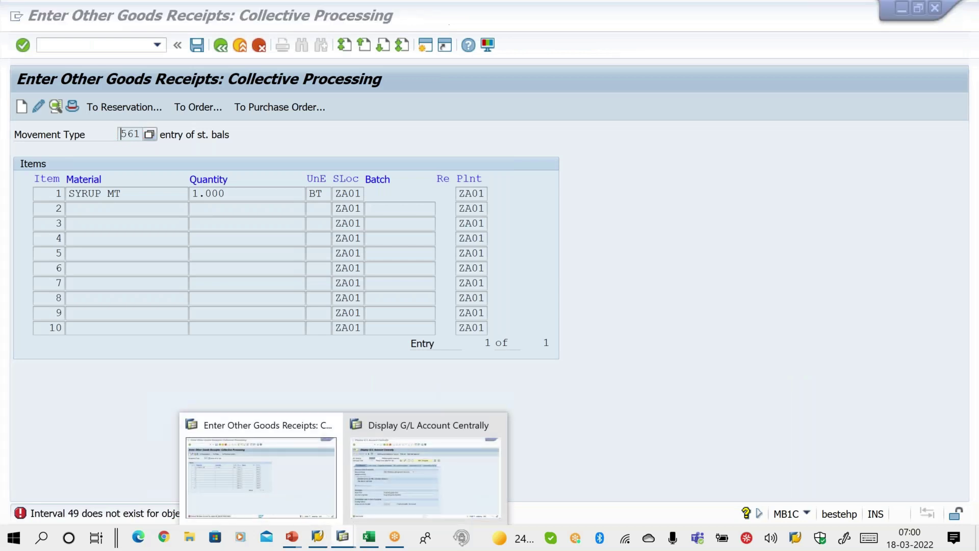
pyautogui.click(433, 484)
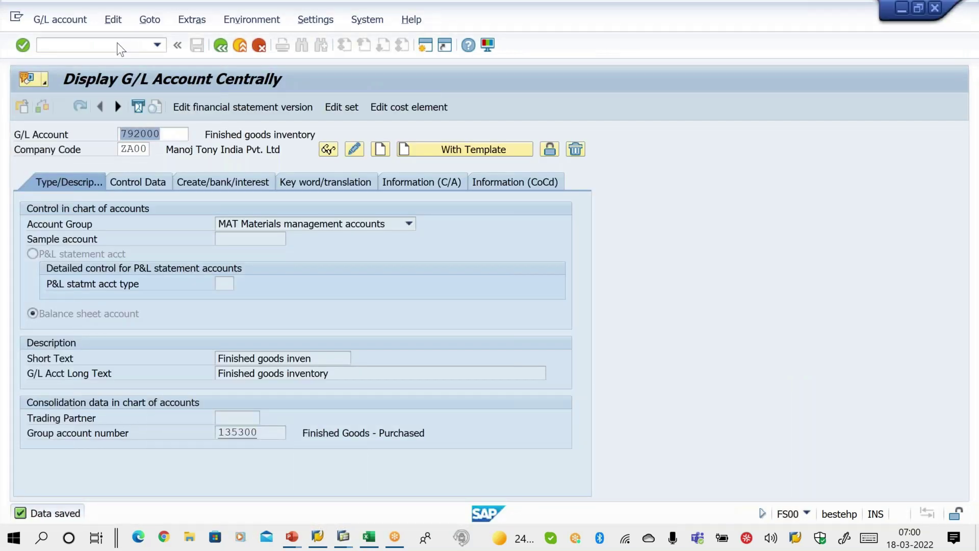
pyautogui.write('/NF')
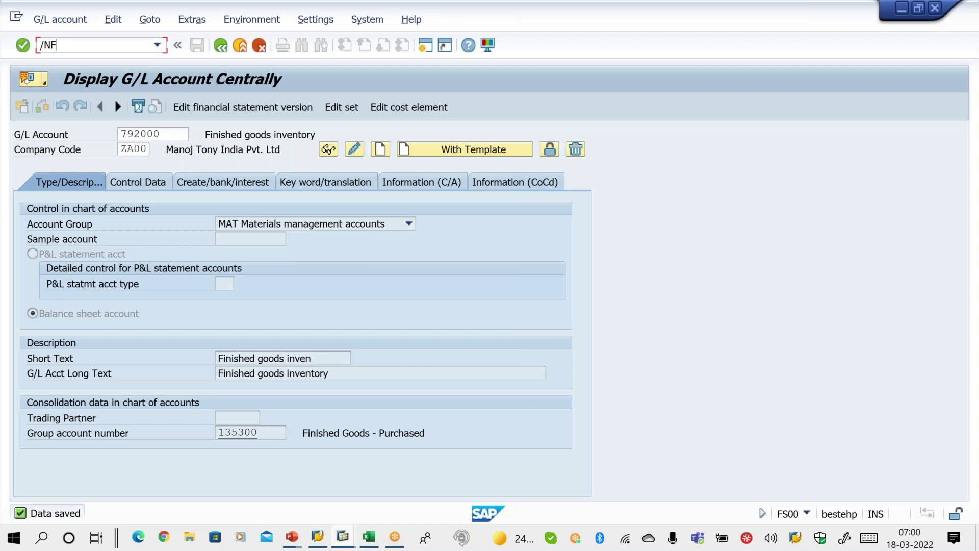
pyautogui.write('BN1')
pyautogui.press('Return')
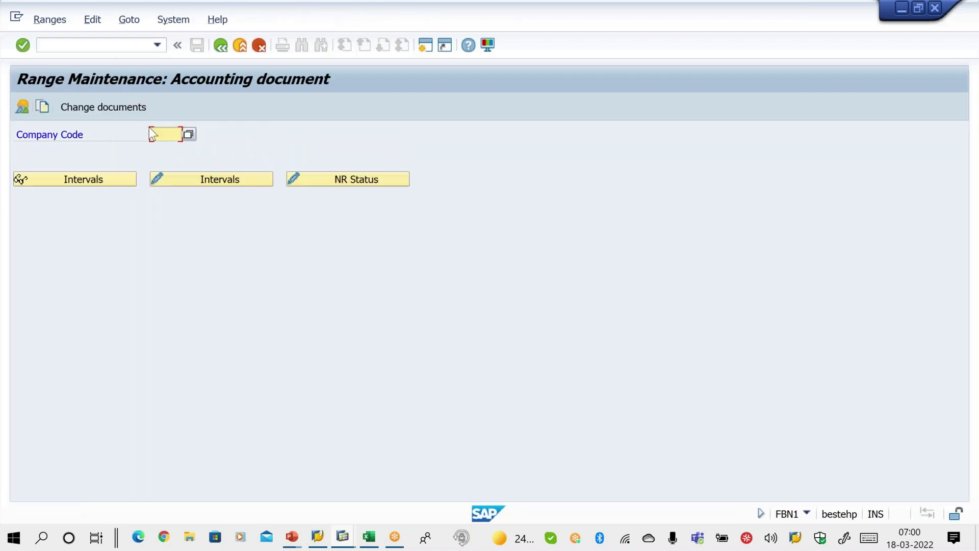
pyautogui.write('ZA00')
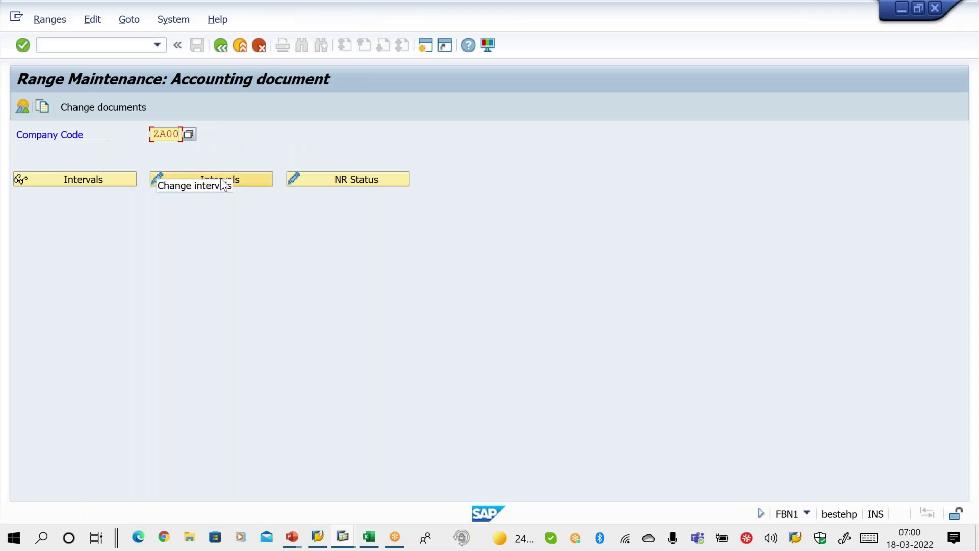
pyautogui.click(242, 180)
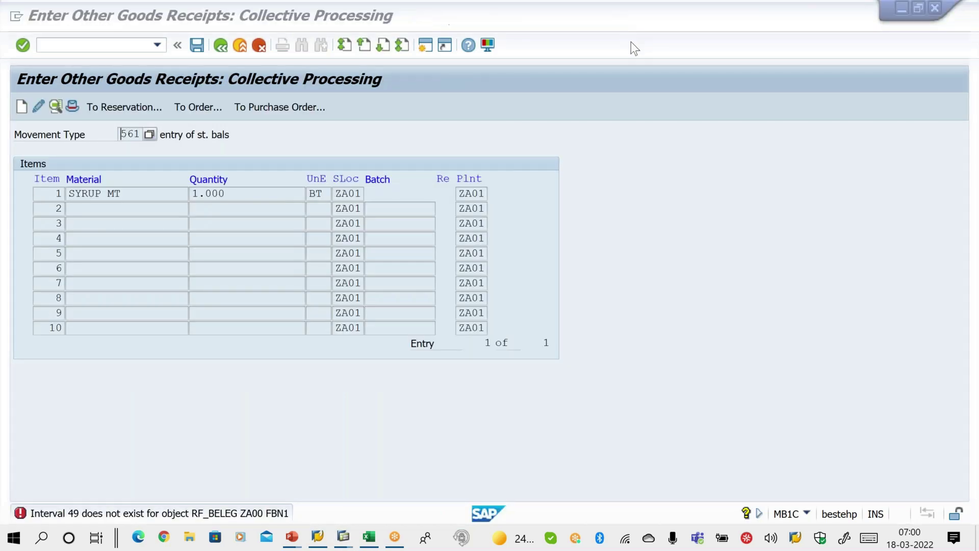
# - Circle Interval 49 in the error message, then erase the annotation
pyautogui.moveTo(70, 497)
pyautogui.mouseDown()
pyautogui.moveTo(83, 517)
pyautogui.moveTo(94, 510)
pyautogui.moveTo(63, 500)
pyautogui.mouseUp()
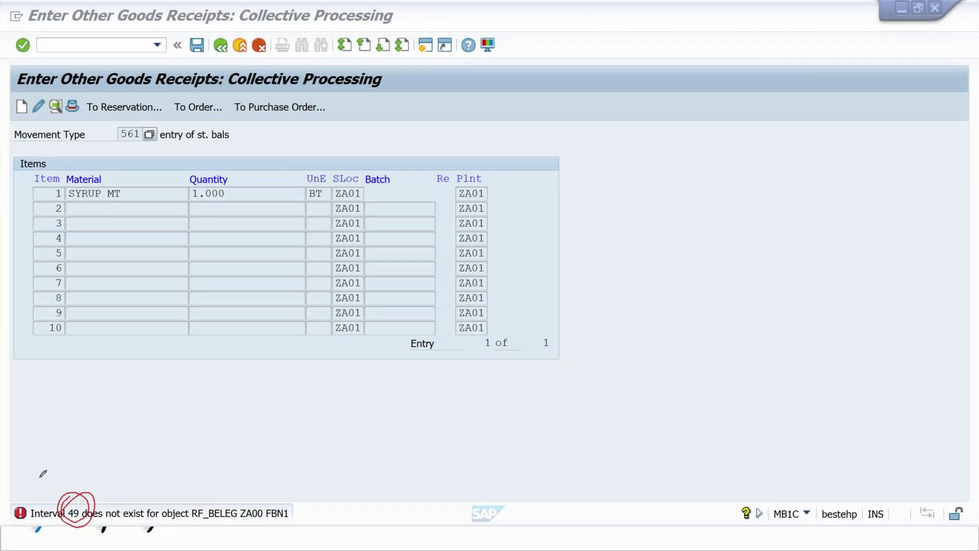
pyautogui.rightClick(120, 427)
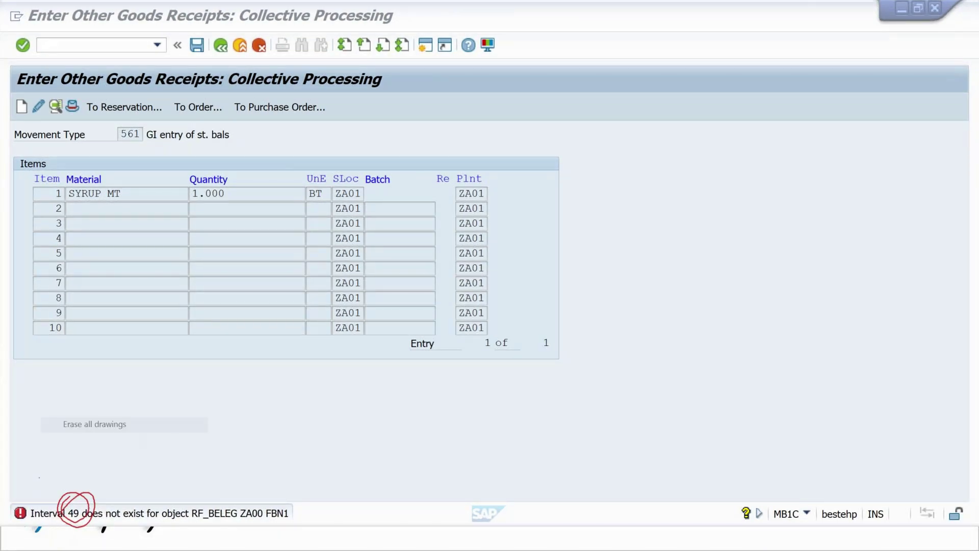
pyautogui.click(121, 424)
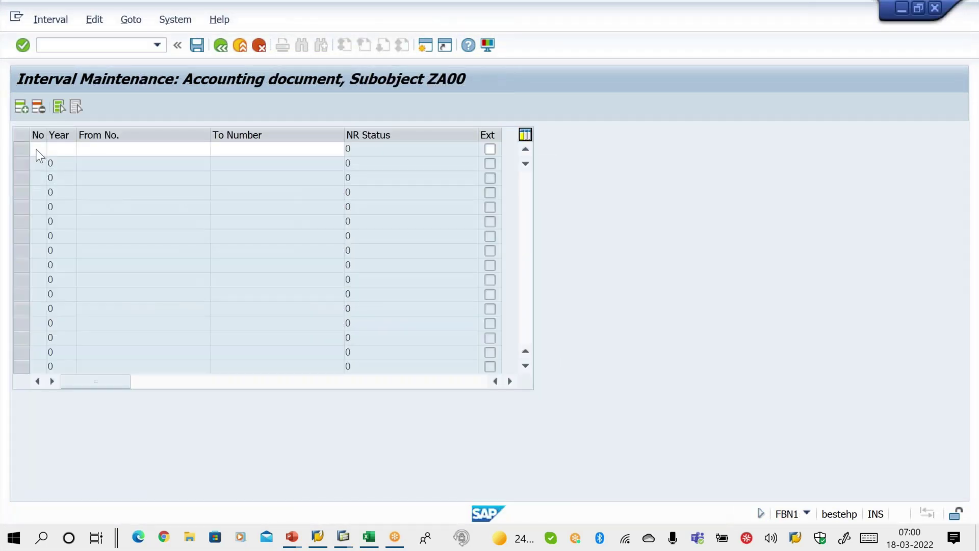
# - Add interval row 49 with year 2022
pyautogui.click(36, 148)
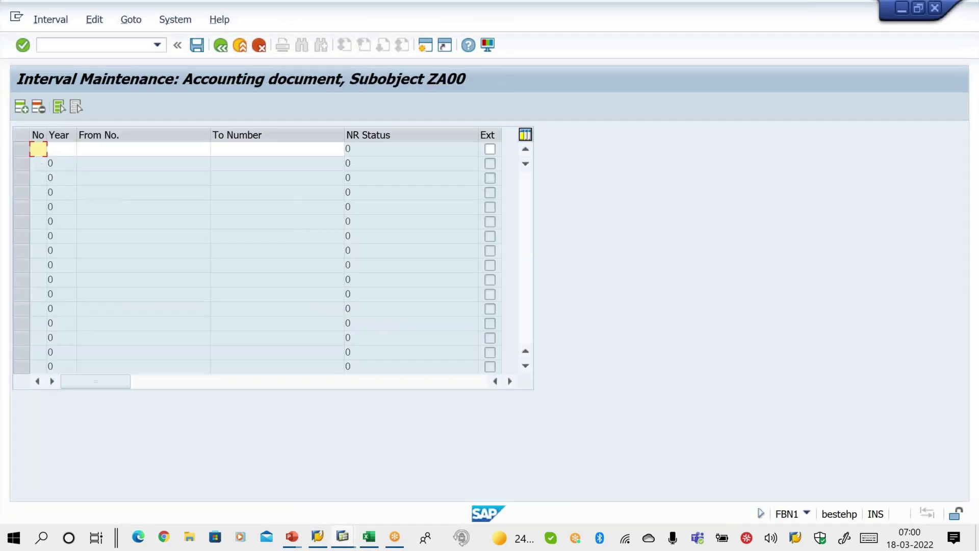
pyautogui.write('49')
pyautogui.press('BackSpace')
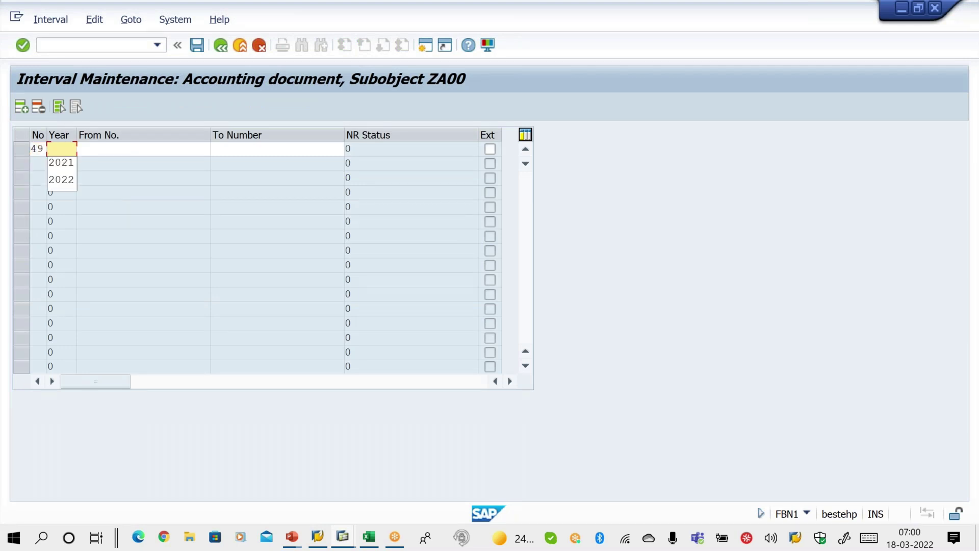
pyautogui.press('Down')
pyautogui.press('Down')
pyautogui.press('Return')
pyautogui.press('Tab')
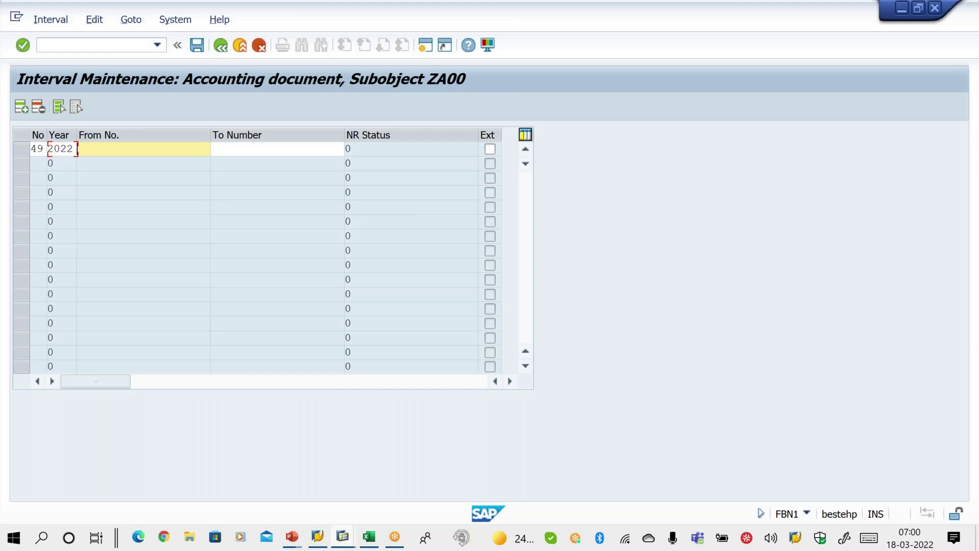
pyautogui.press('BackSpace')
# - Set the interval range 1 to 1999, validate it, and save with the transport notice acknowledged
pyautogui.press('Down')
pyautogui.press('Return')
pyautogui.press('Tab')
pyautogui.press('BackSpace')
pyautogui.press('Down')
pyautogui.press('Return')
pyautogui.click(51, 152)
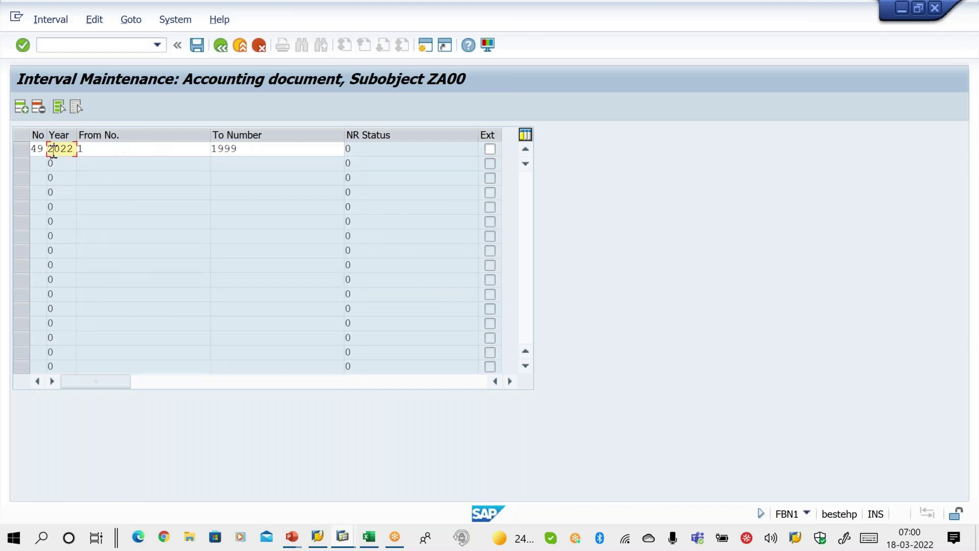
pyautogui.press('Tab')
pyautogui.press('Tab')
pyautogui.press('End')
pyautogui.press('Return')
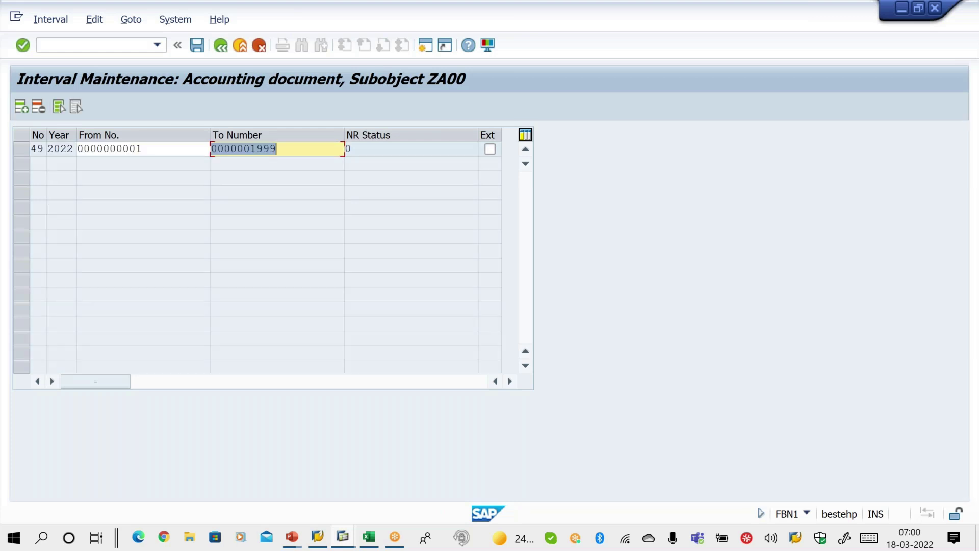
pyautogui.hotkey('ctrl', 's')
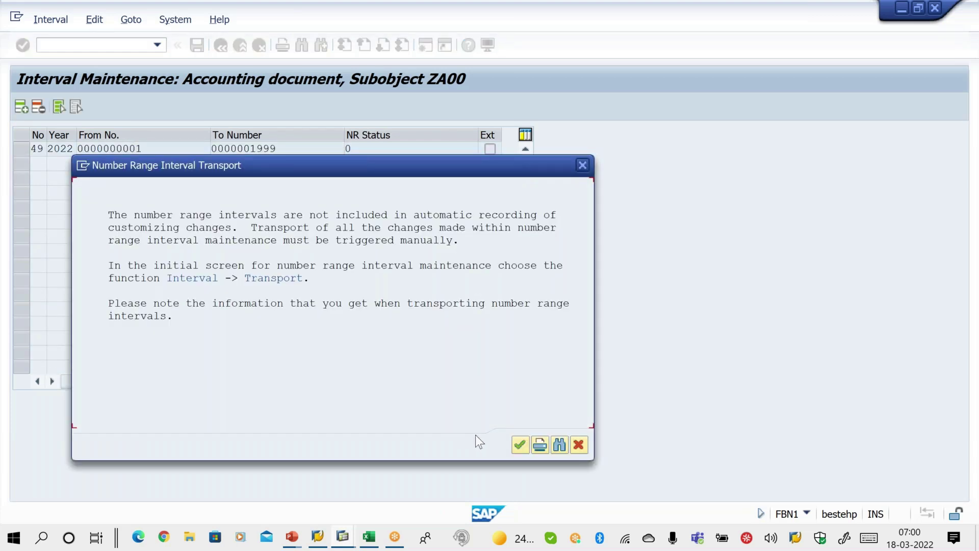
pyautogui.click(520, 444)
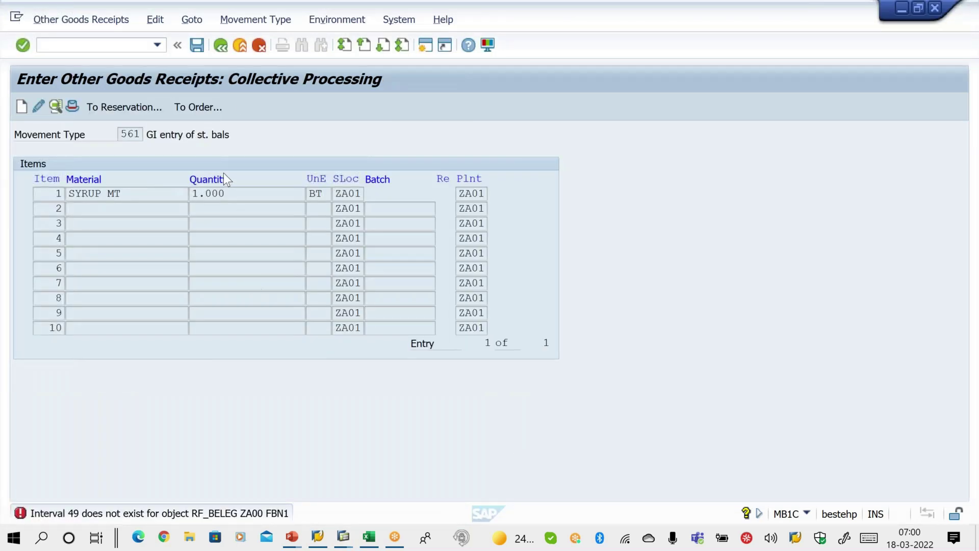
# - Post the 561 receipt for SYRUP MT as document 510 and bring the slide show back
pyautogui.click(122, 134)
pyautogui.hotkey('ctrl', 's')
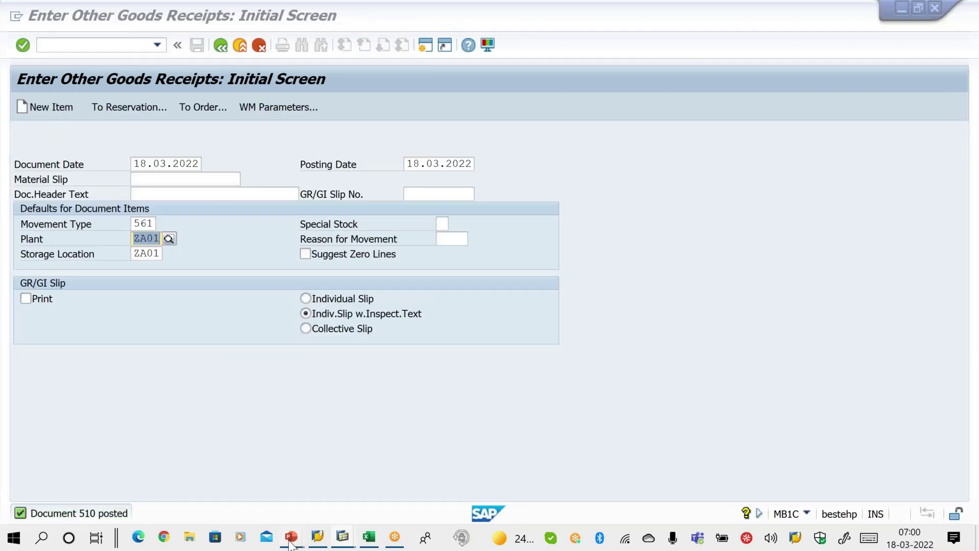
pyautogui.moveTo(291, 538)
pyautogui.click(375, 489)
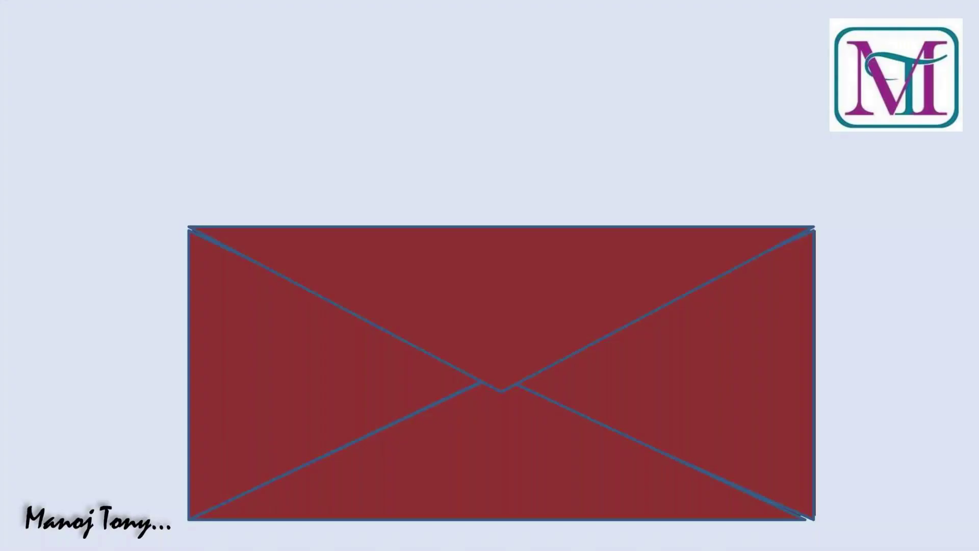